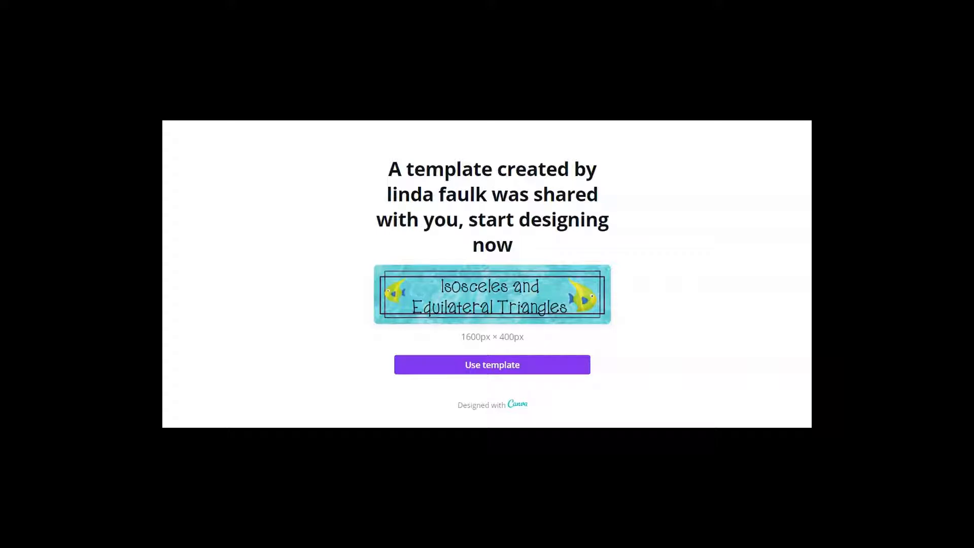
# Step: Rename the design "Template Google Forms Header" and make a copy of it
pyautogui.moveTo(588, 295)
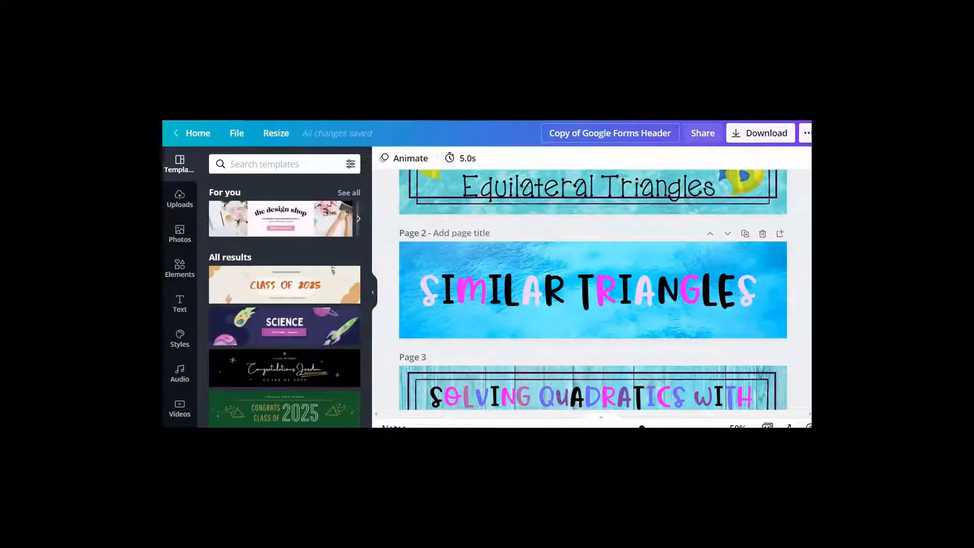
pyautogui.click(582, 133)
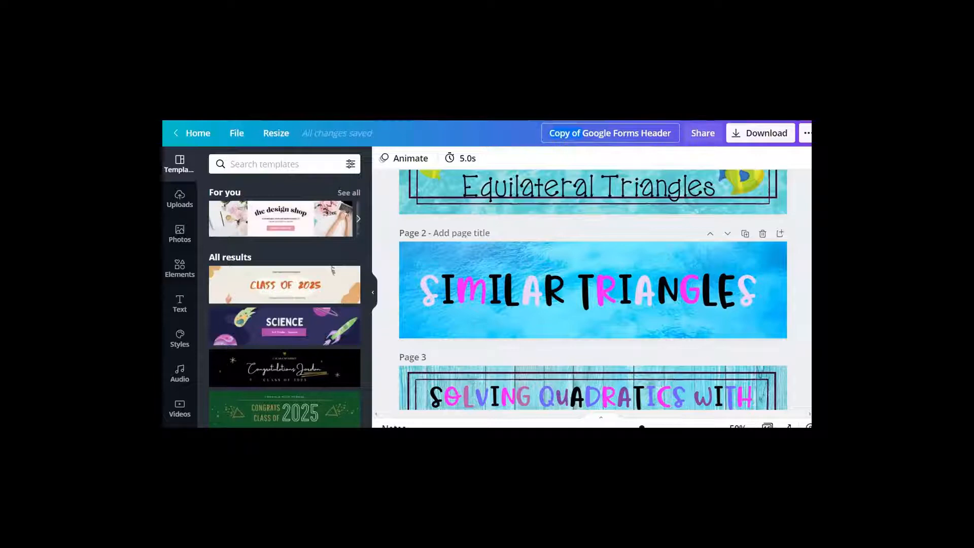
pyautogui.hotkey('ctrl', 'BackSpace')
pyautogui.hotkey('ctrl', 'BackSpace')
pyautogui.write('Template')
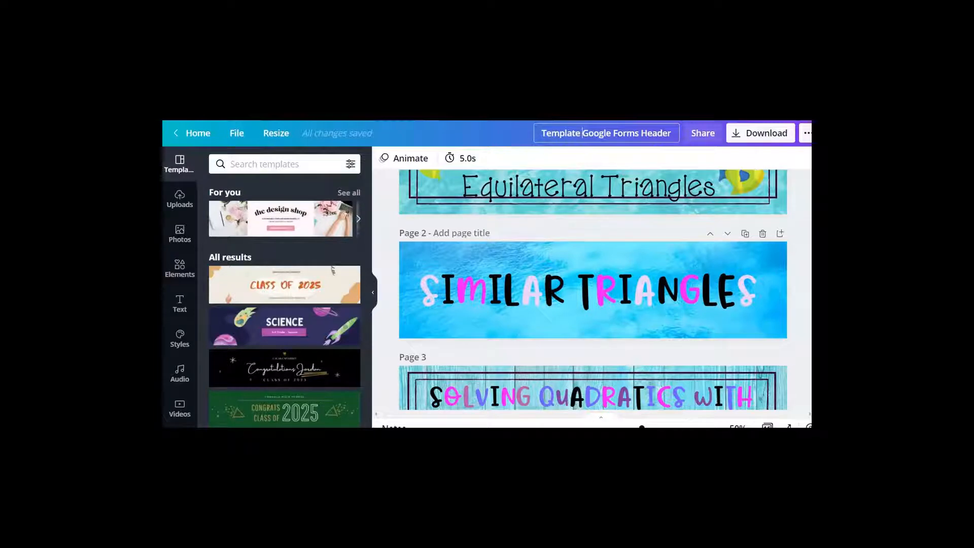
pyautogui.click(237, 133)
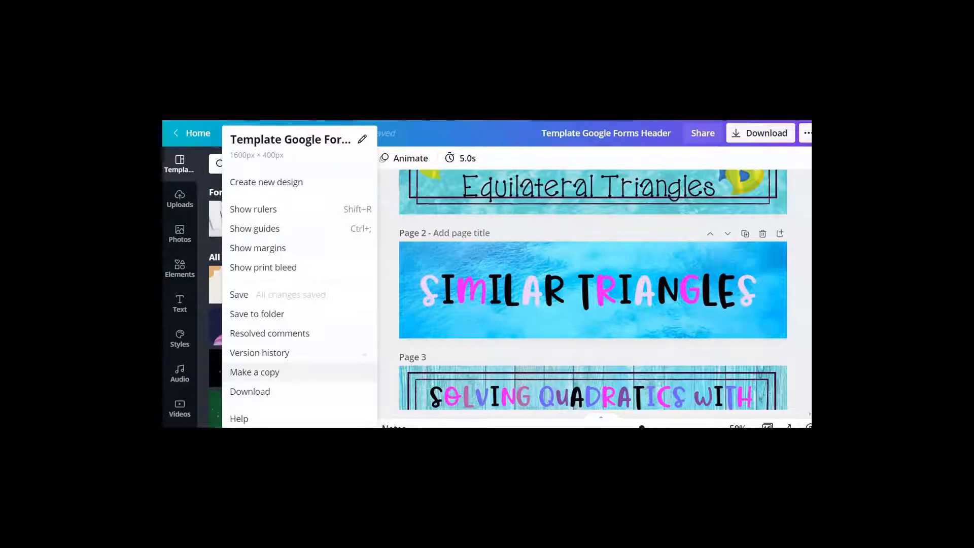
pyautogui.click(255, 373)
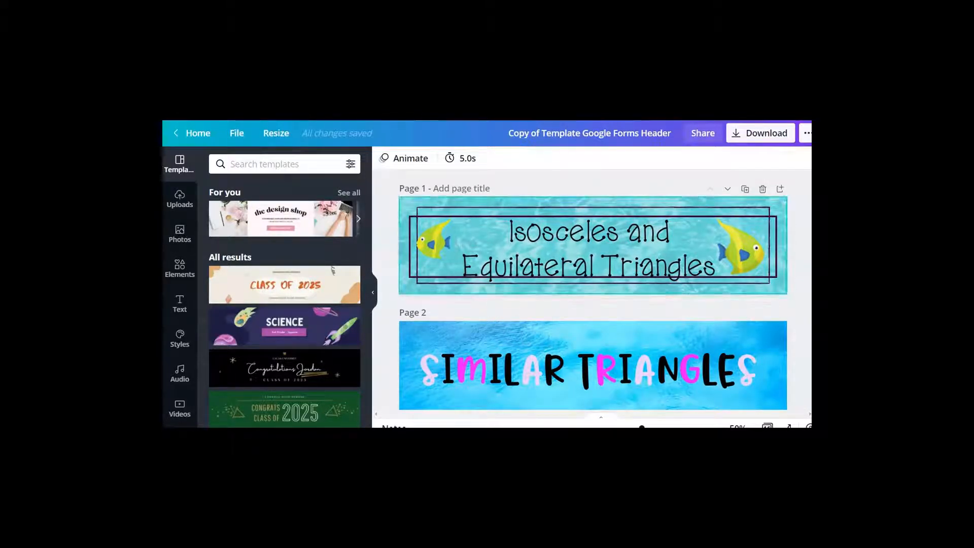
# Step: Delete both yellow fish from the Isosceles and Equilateral Triangles header on page 1
pyautogui.click(434, 237)
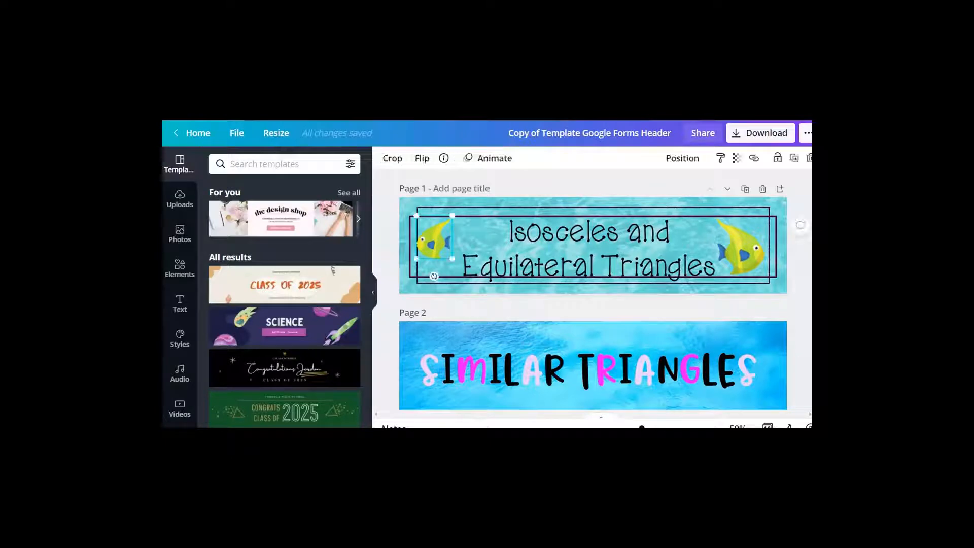
pyautogui.press('Delete')
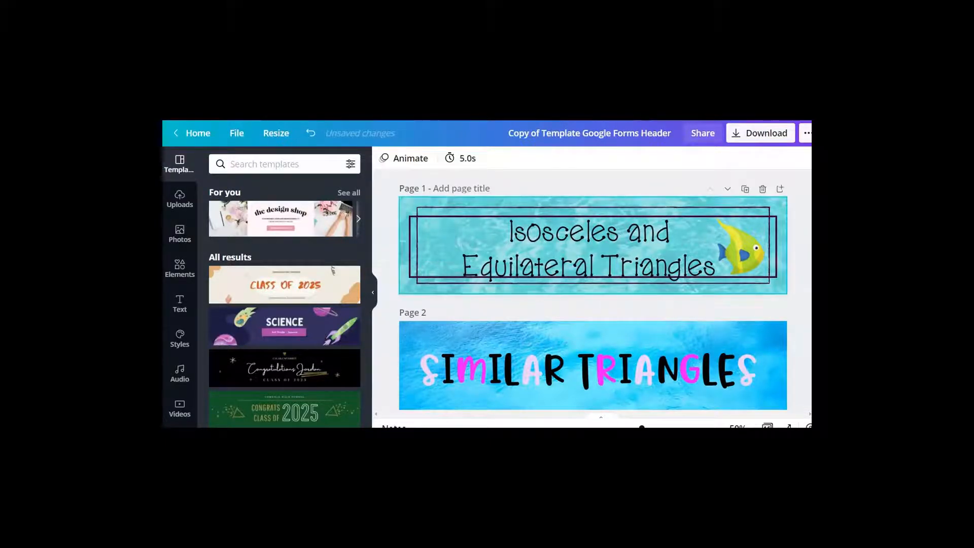
pyautogui.click(741, 248)
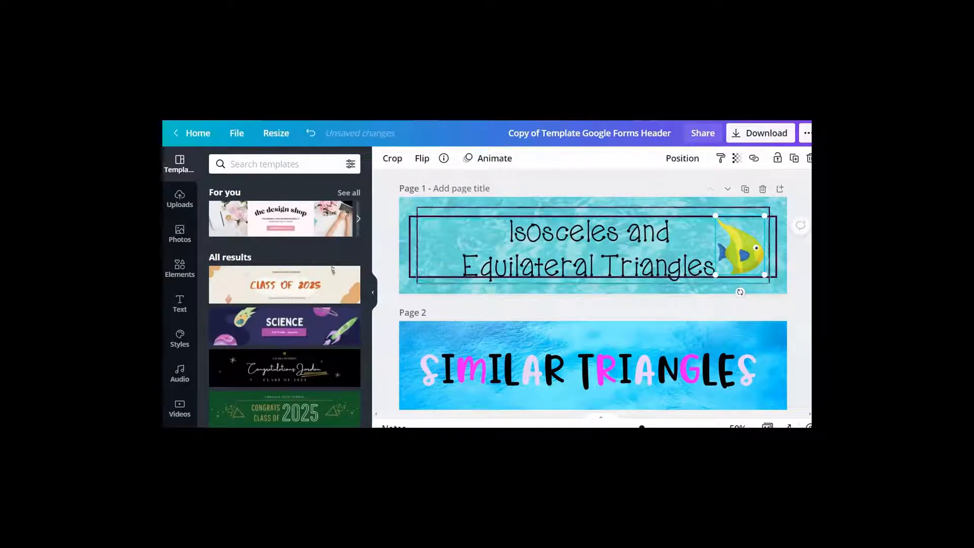
pyautogui.press('Delete')
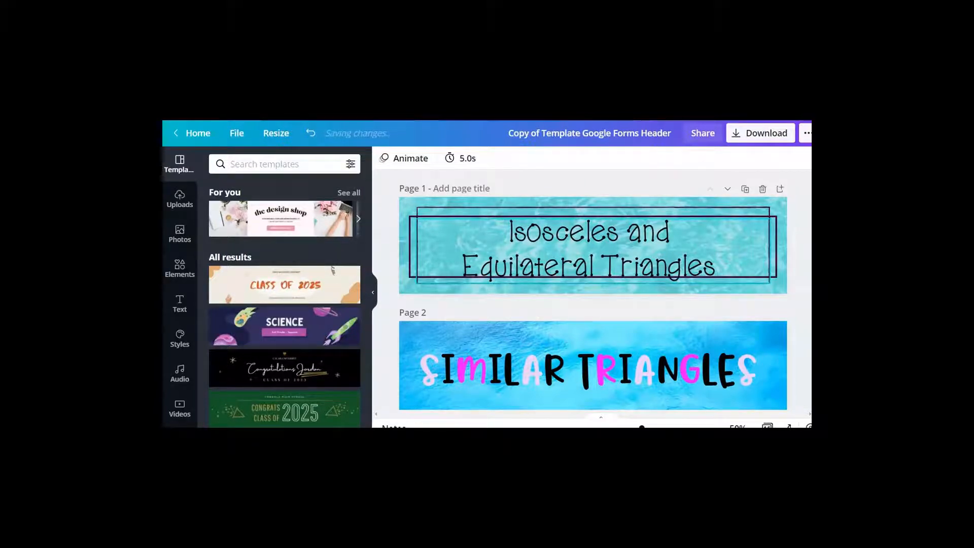
# Step: Set the page 1 background colour to yellow and delete its water texture image
pyautogui.click(782, 250)
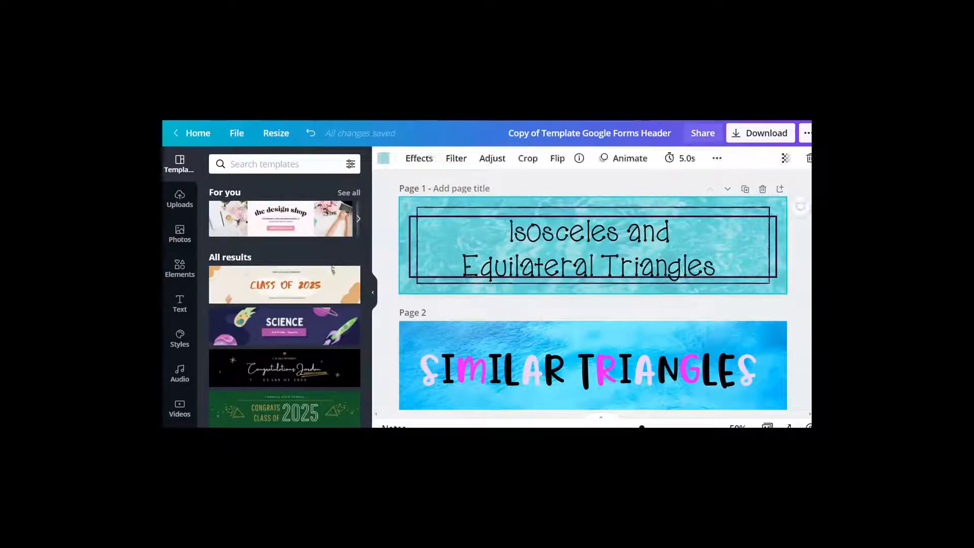
pyautogui.click(799, 250)
pyautogui.click(781, 250)
pyautogui.click(799, 250)
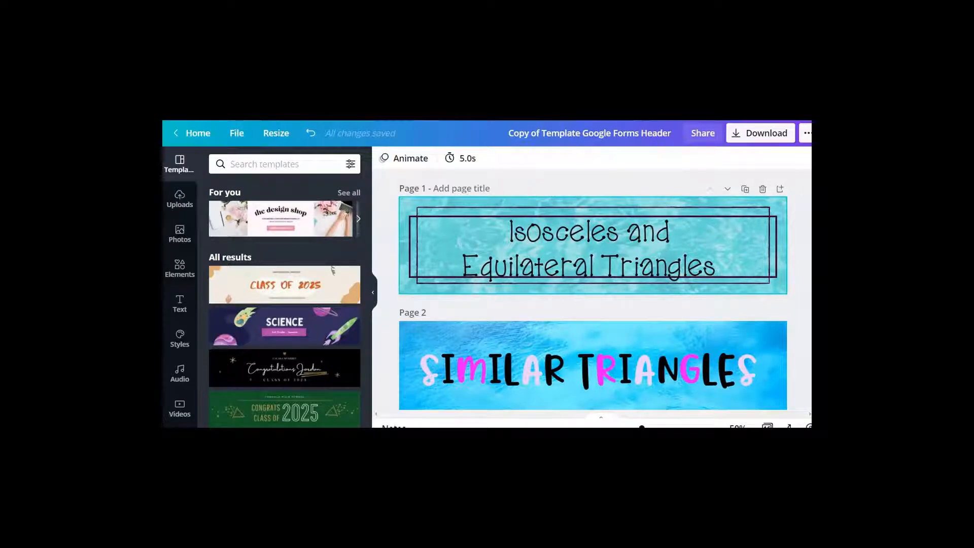
pyautogui.click(782, 250)
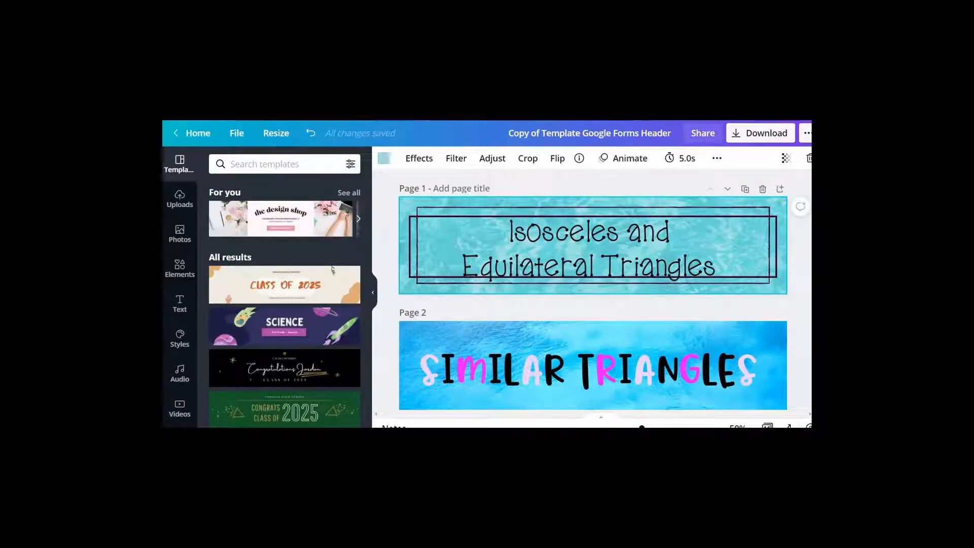
pyautogui.click(384, 158)
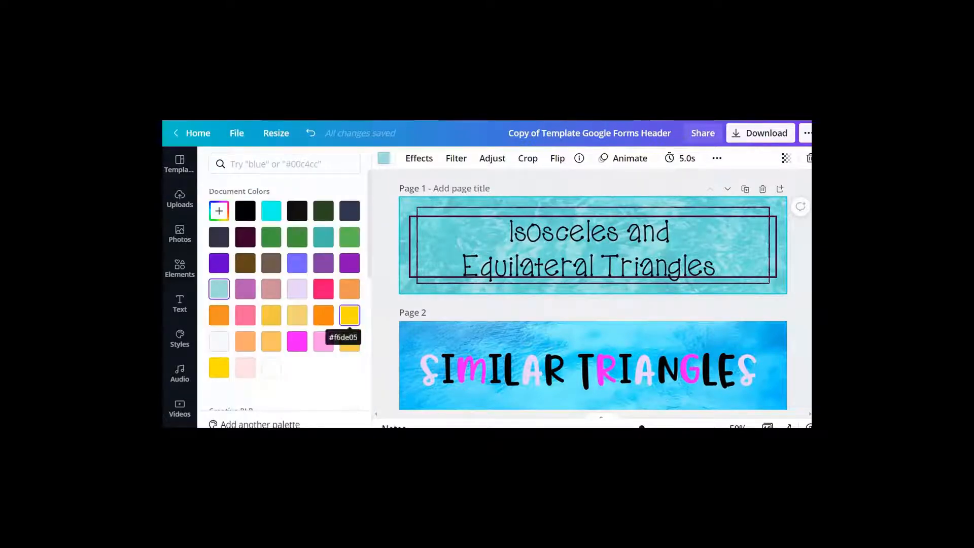
pyautogui.click(349, 315)
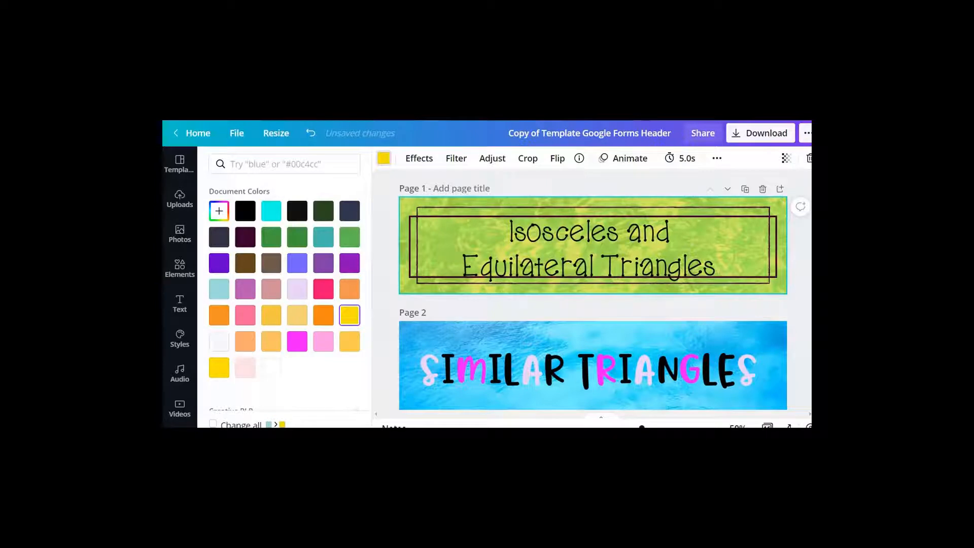
pyautogui.press('Delete')
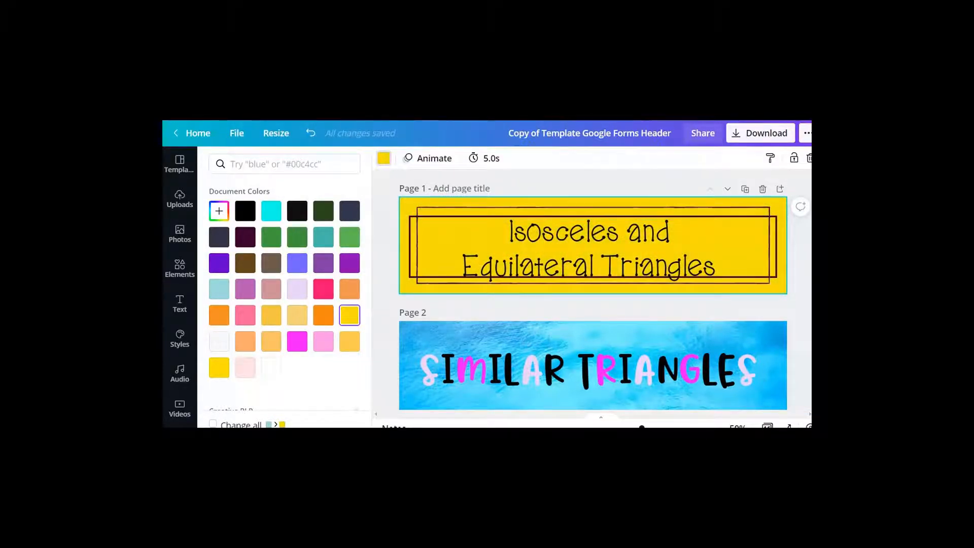
pyautogui.click(390, 215)
# Step: Extend the taller frame on page 1 slightly upward and delete the wider, shorter frame
pyautogui.click(432, 208)
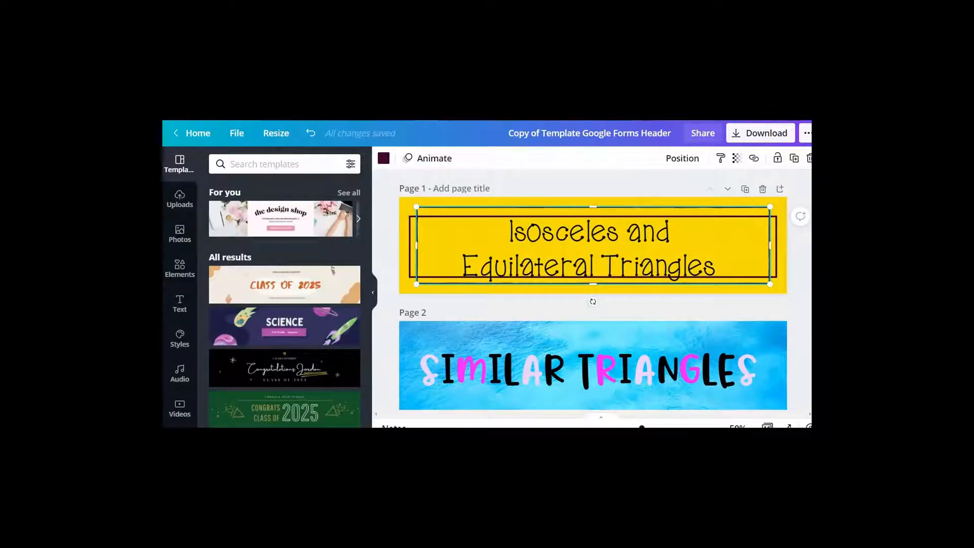
pyautogui.moveTo(593, 206); pyautogui.dragTo(593, 202)
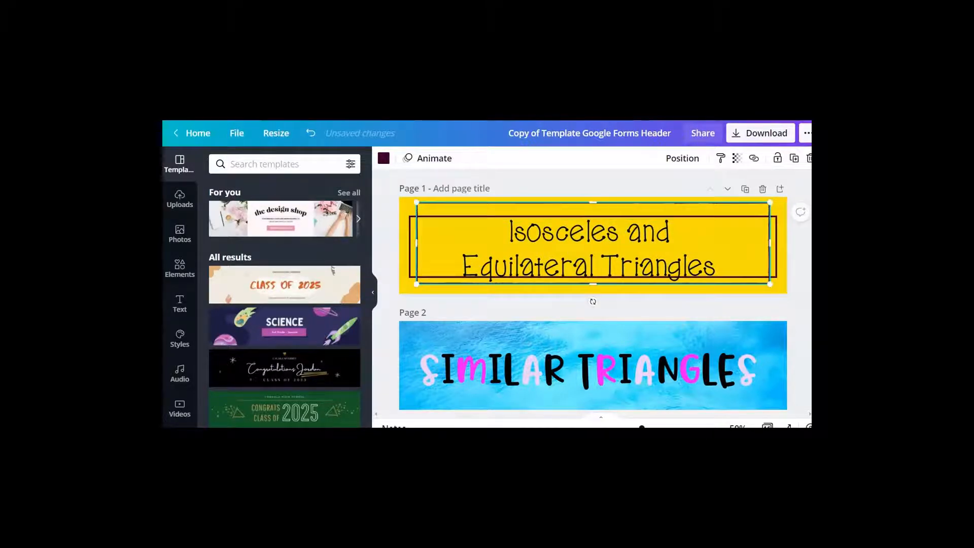
pyautogui.click(384, 225)
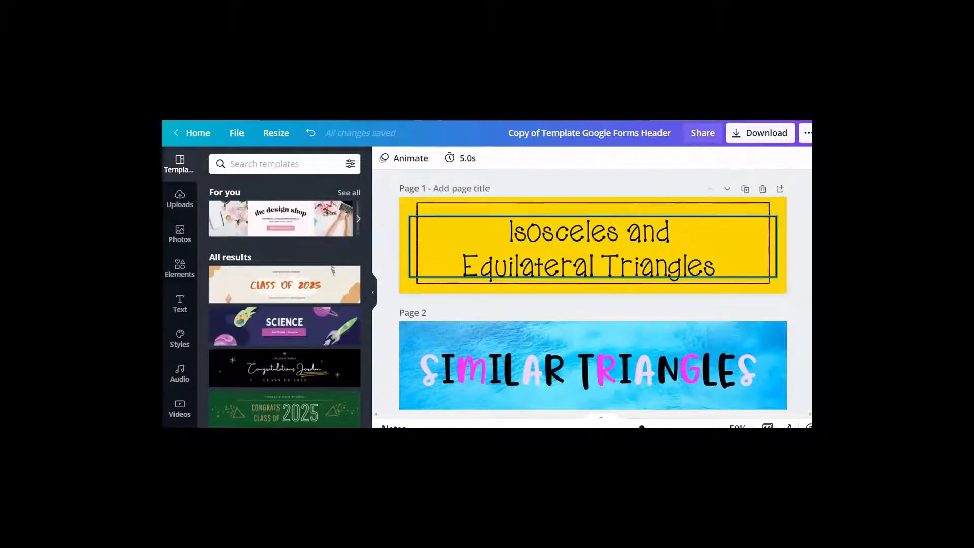
pyautogui.click(412, 233)
pyautogui.press('Delete')
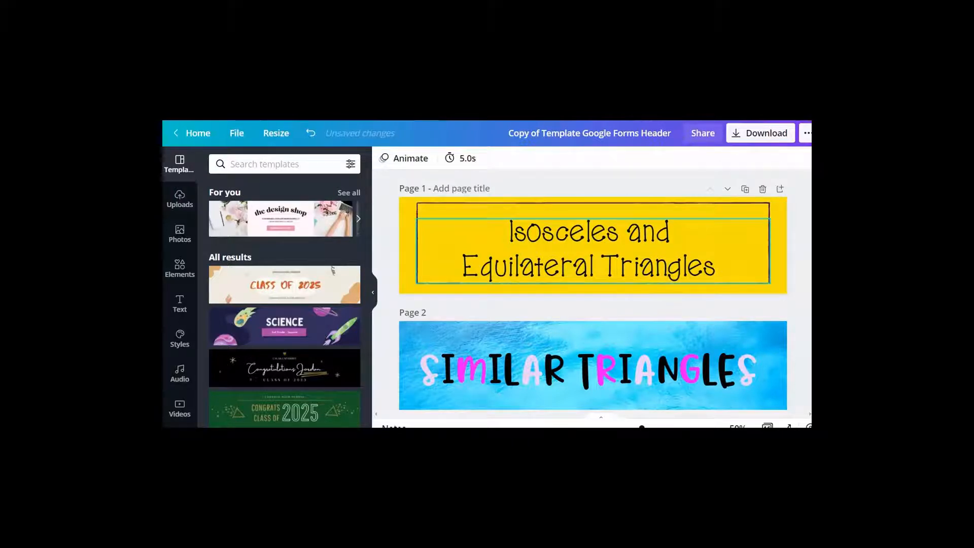
# Step: Stretch the remaining frame outward on its left, bottom and right sides so it sits near the banner's edges
pyautogui.click(417, 240)
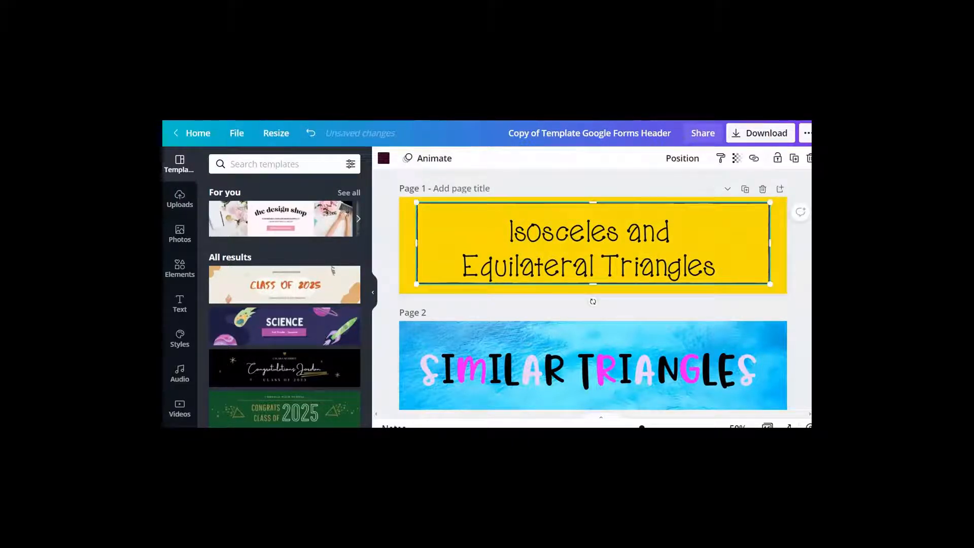
pyautogui.moveTo(417, 243); pyautogui.dragTo(410, 244)
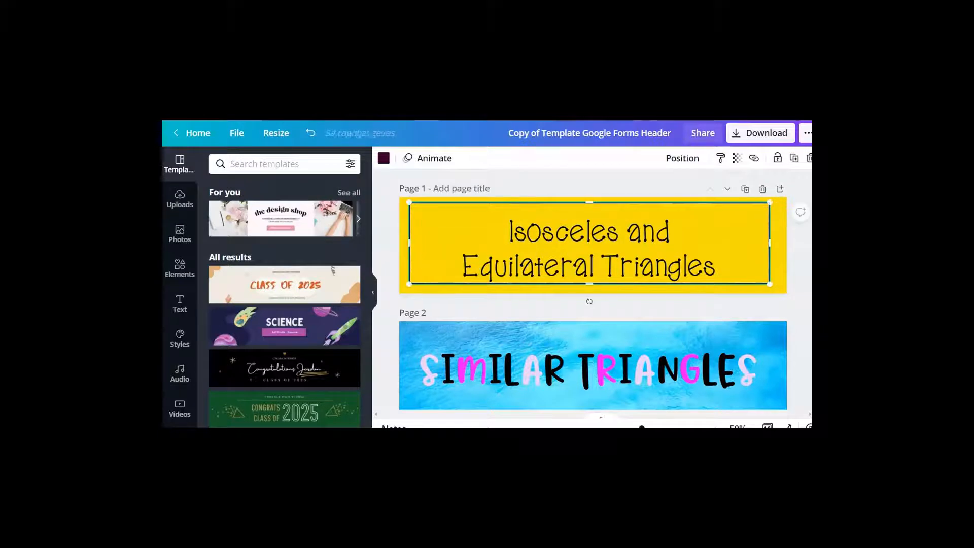
pyautogui.moveTo(590, 284); pyautogui.dragTo(592, 287)
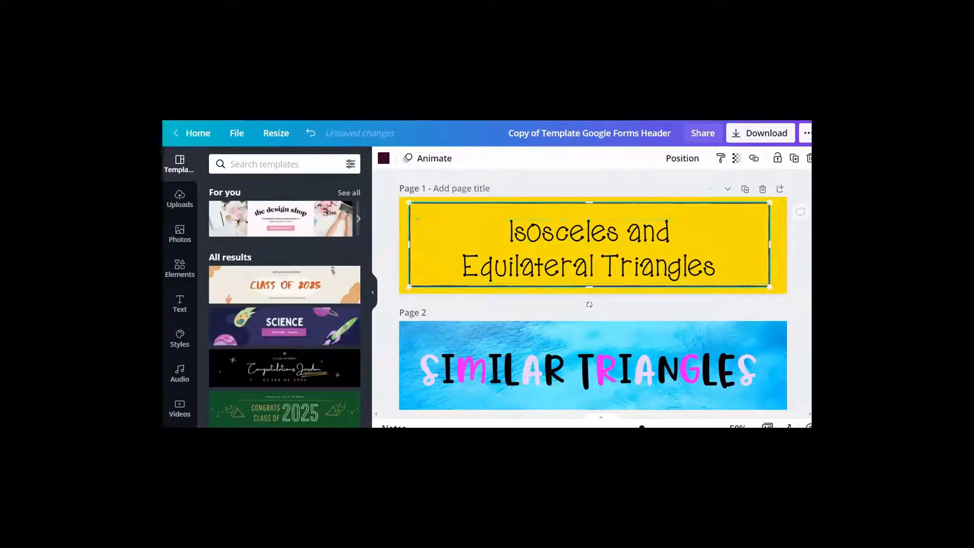
pyautogui.moveTo(769, 244); pyautogui.dragTo(777, 244)
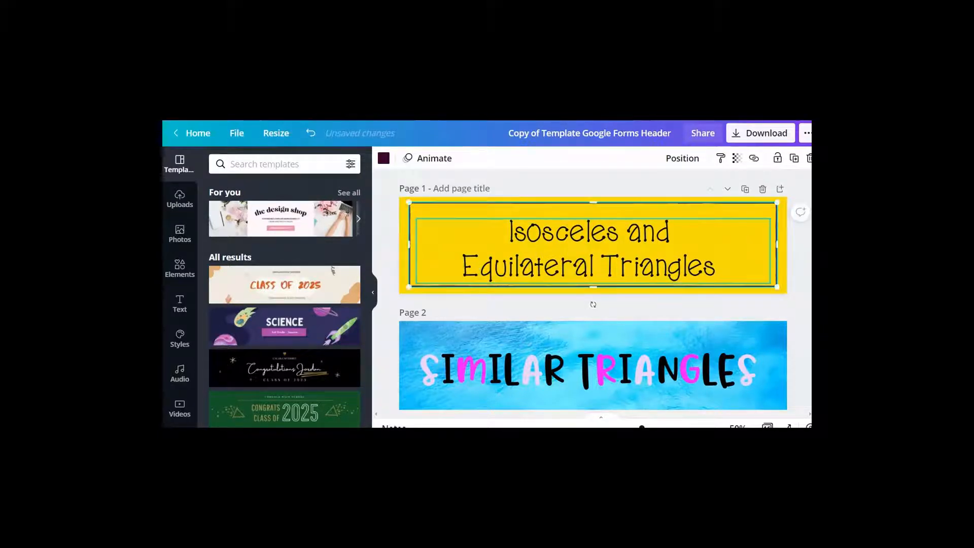
# Step: Change the font of the whole page 1 title to Blue Spirits Regular
pyautogui.click(683, 268)
pyautogui.click(684, 268)
pyautogui.click(704, 268)
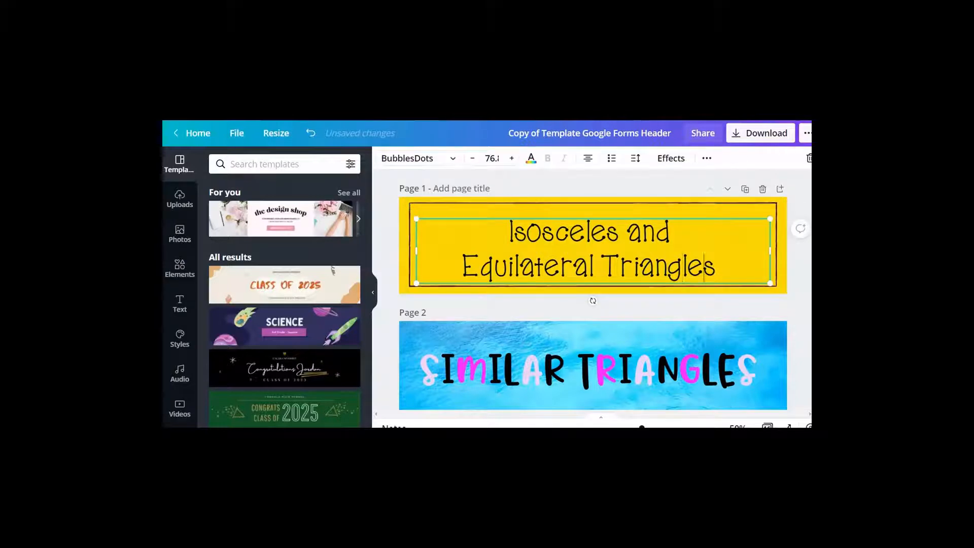
pyautogui.click(717, 267)
pyautogui.moveTo(716, 268); pyautogui.dragTo(507, 231)
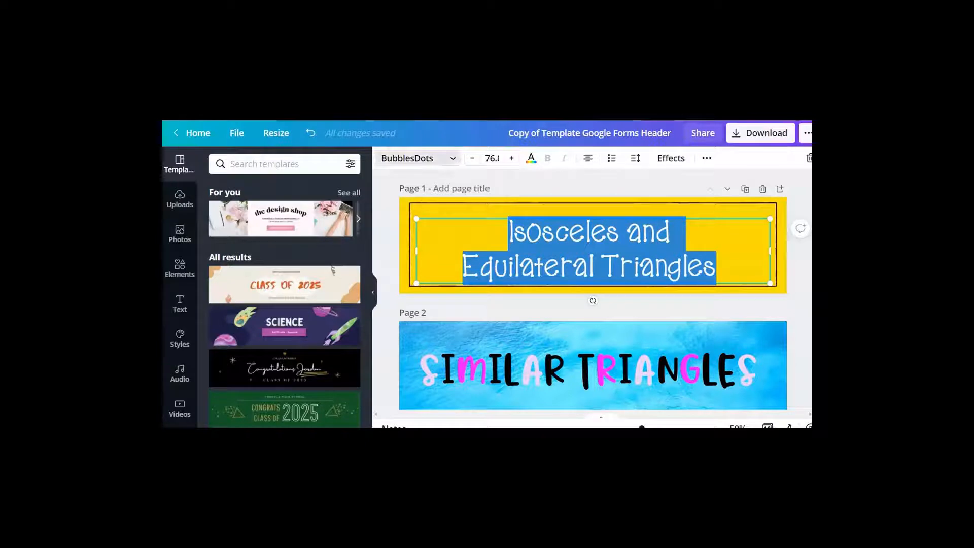
pyautogui.click(417, 159)
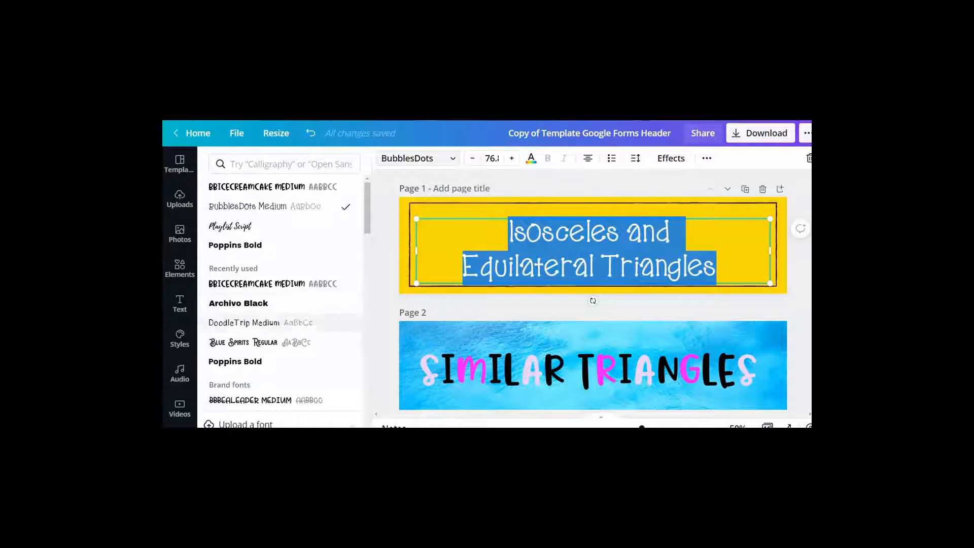
pyautogui.scroll(-2, 279, 304)
pyautogui.scroll(-3, 279, 310)
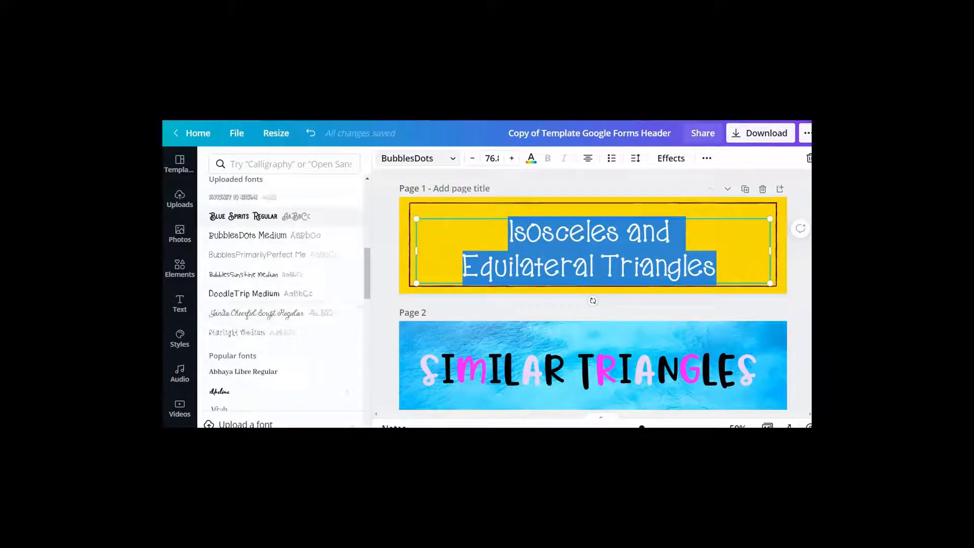
pyautogui.click(254, 216)
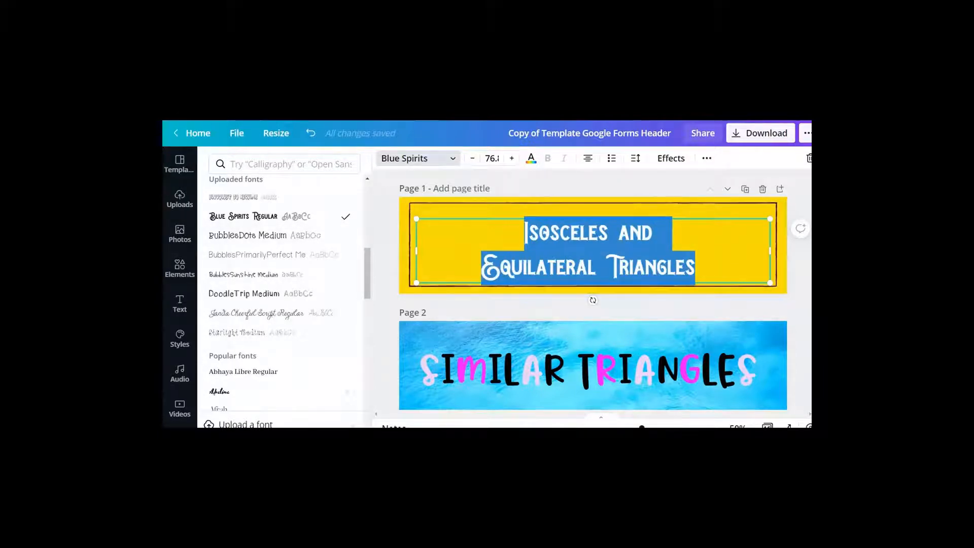
# Step: Increase the page 1 title's font size to 85.8 and move the text slightly up within the frame
pyautogui.click(512, 158)
pyautogui.click(511, 158)
pyautogui.click(511, 158)
pyautogui.click(512, 159)
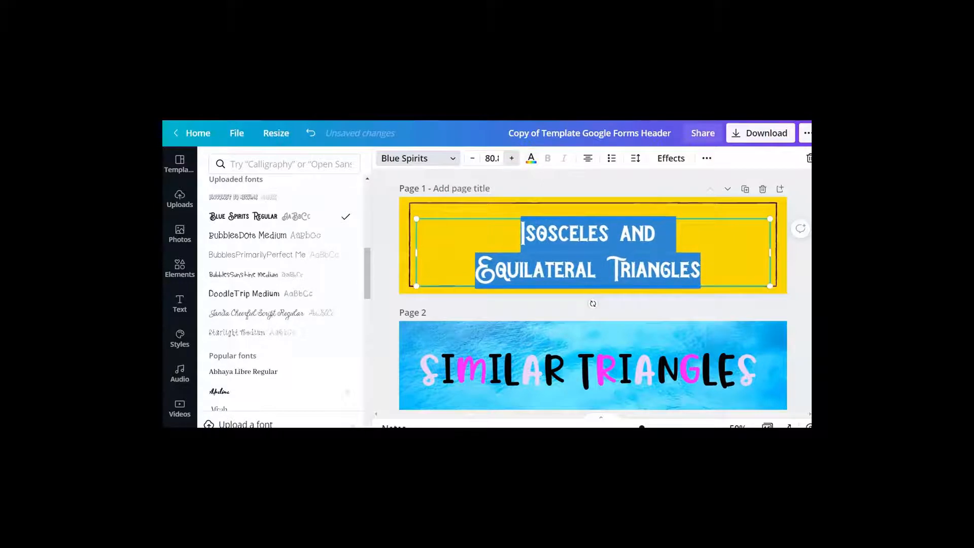
pyautogui.click(511, 158)
pyautogui.click(511, 158)
pyautogui.click(511, 158)
pyautogui.click(511, 159)
pyautogui.click(511, 158)
pyautogui.click(532, 235)
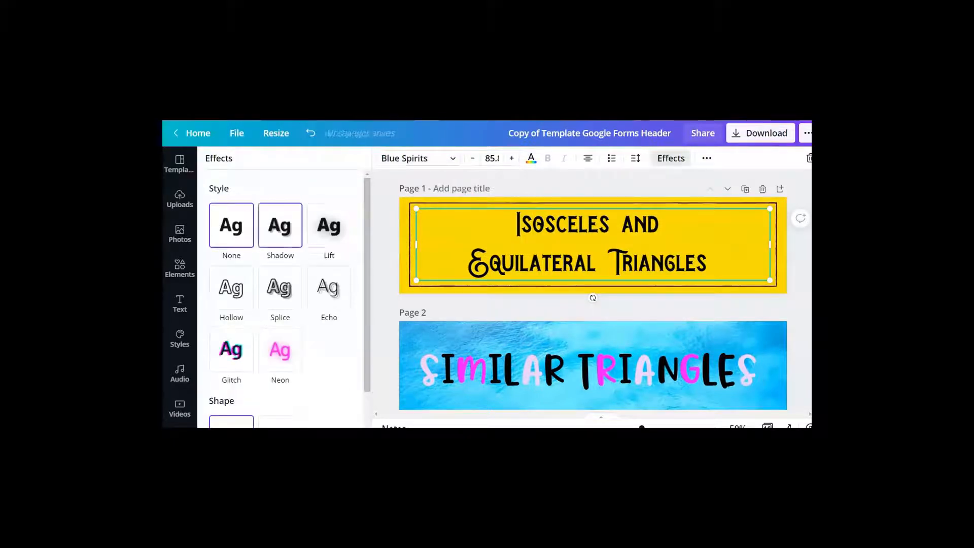
# Step: Apply the Shadow effect to the page 1 title and change its text colour to orange
pyautogui.click(280, 226)
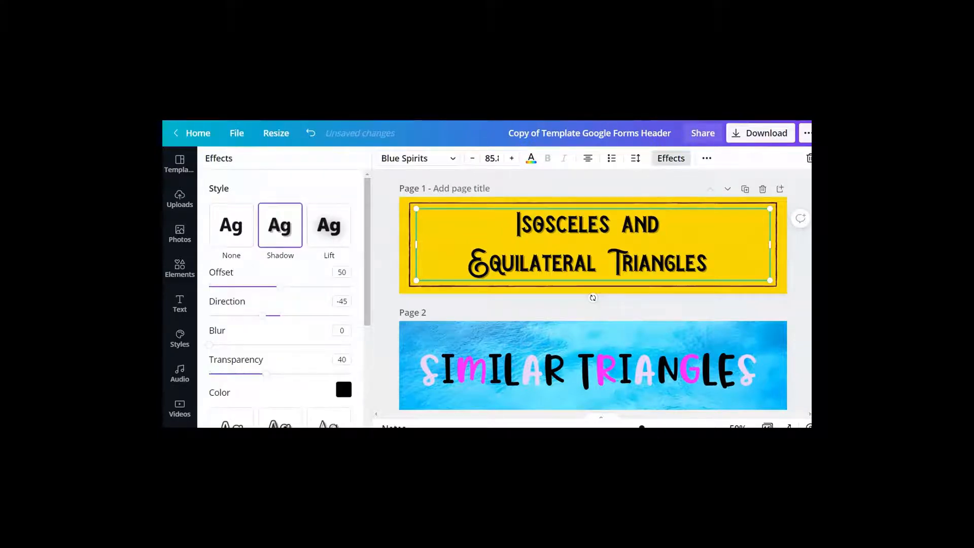
pyautogui.click(670, 158)
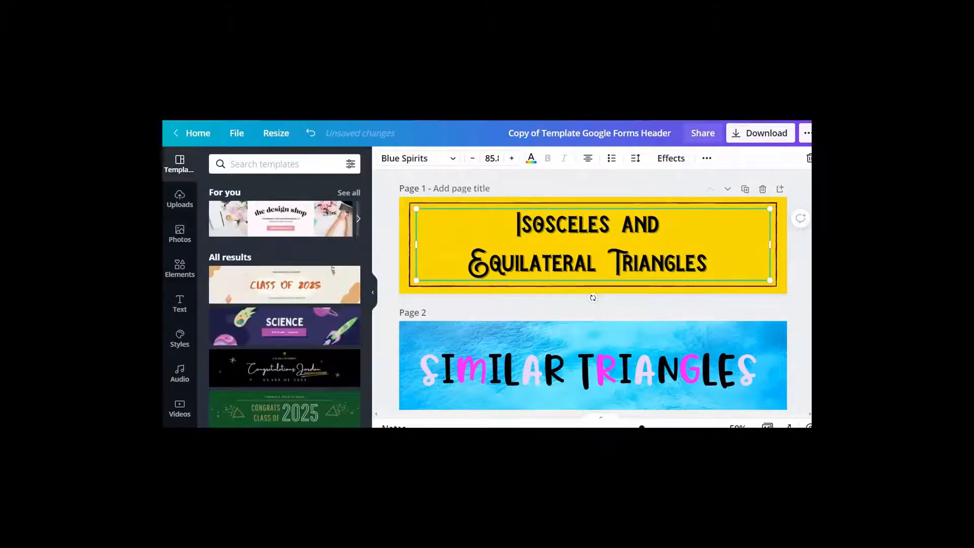
pyautogui.click(530, 158)
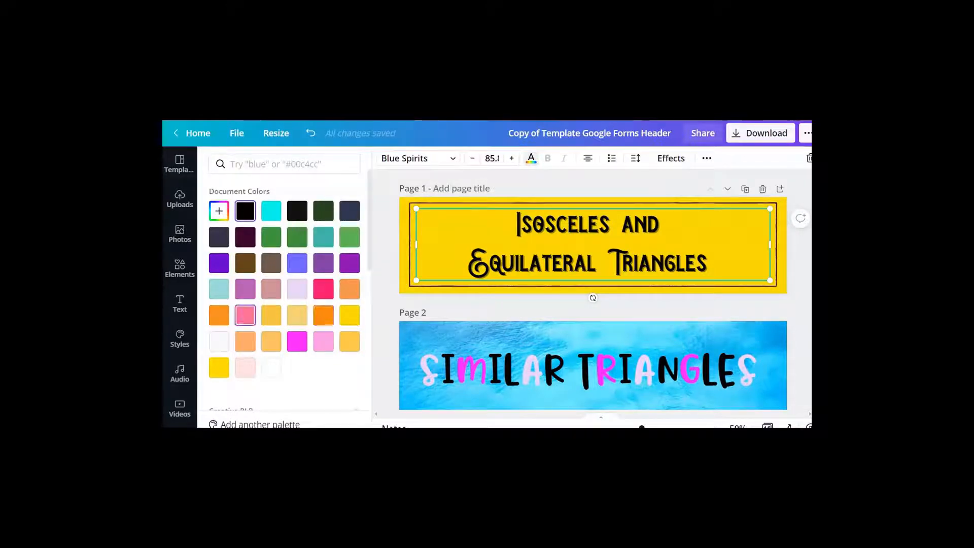
pyautogui.click(219, 315)
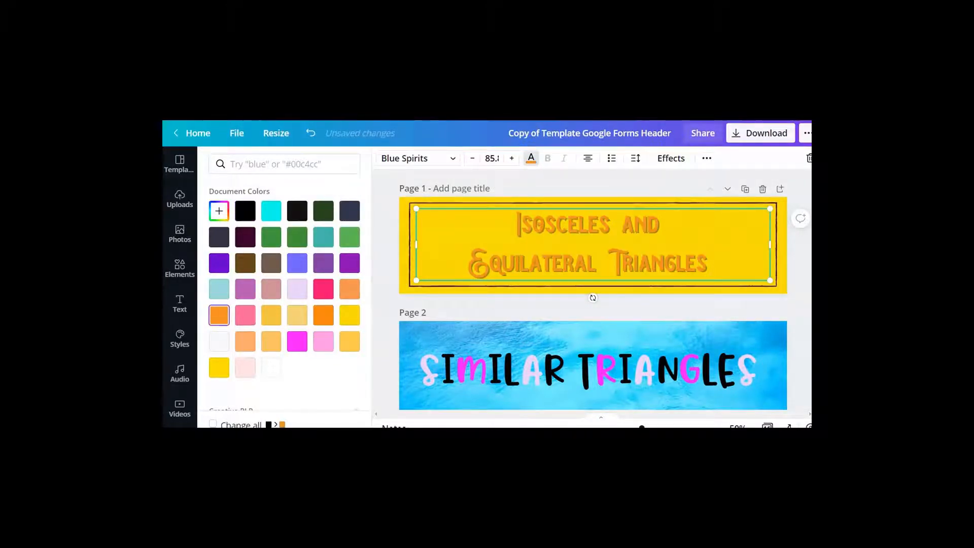
pyautogui.click(179, 163)
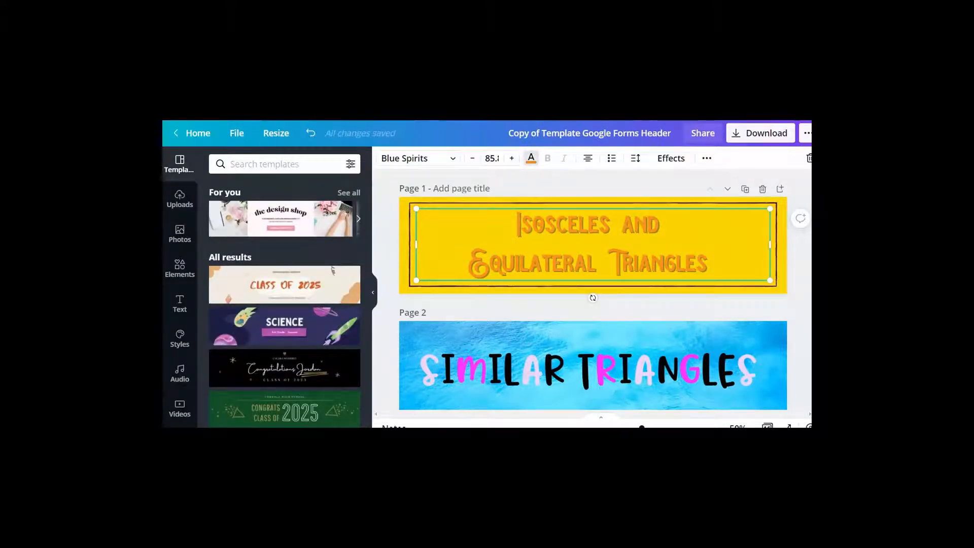
# Step: Change the text colour of the page 1 title to dark purple
pyautogui.click(531, 158)
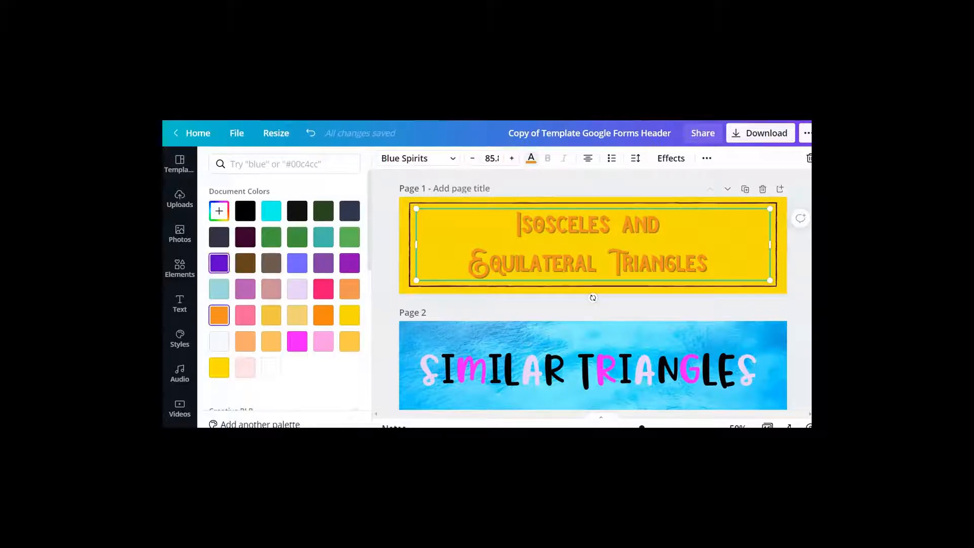
pyautogui.click(218, 263)
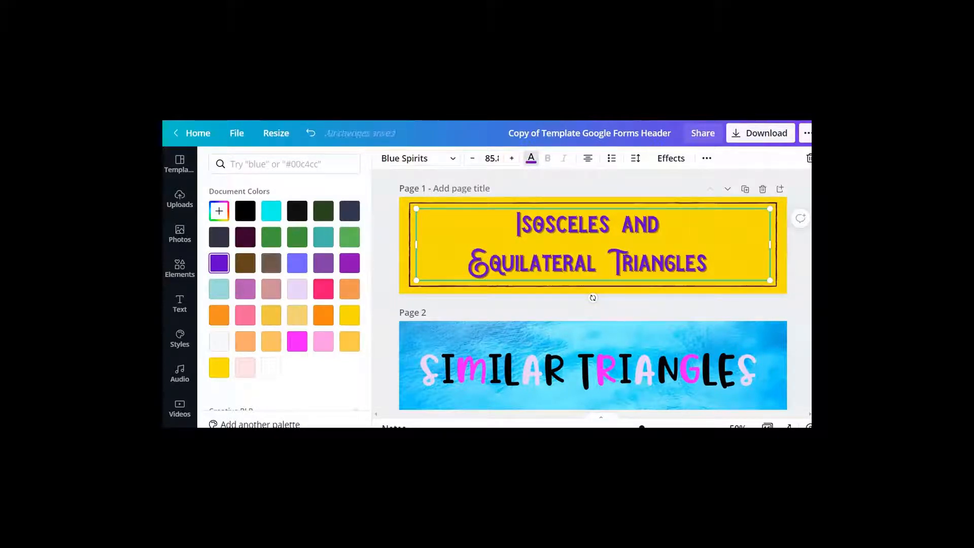
pyautogui.click(531, 158)
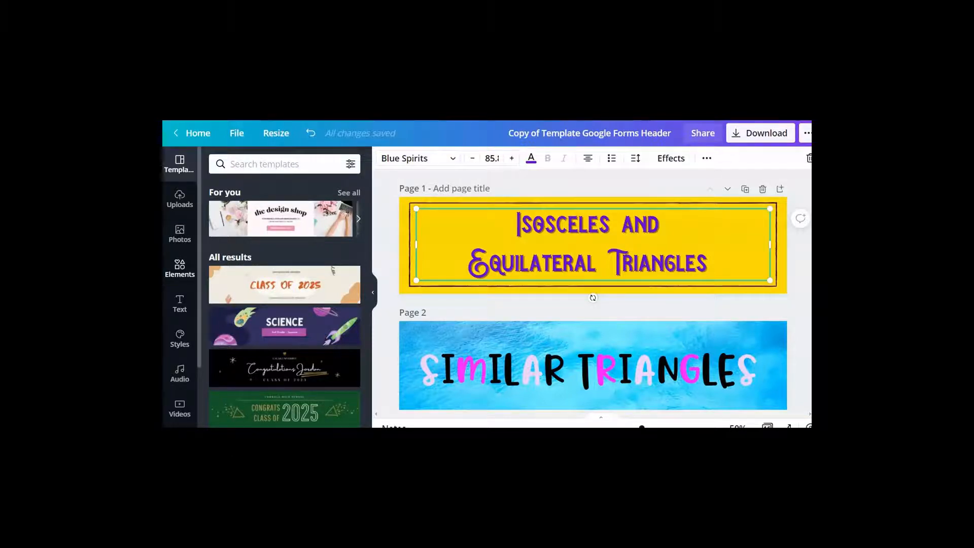
# Step: Add the orange check mark graphic to page 1 and place it, enlarged, in the frame's upper-right corner
pyautogui.click(179, 268)
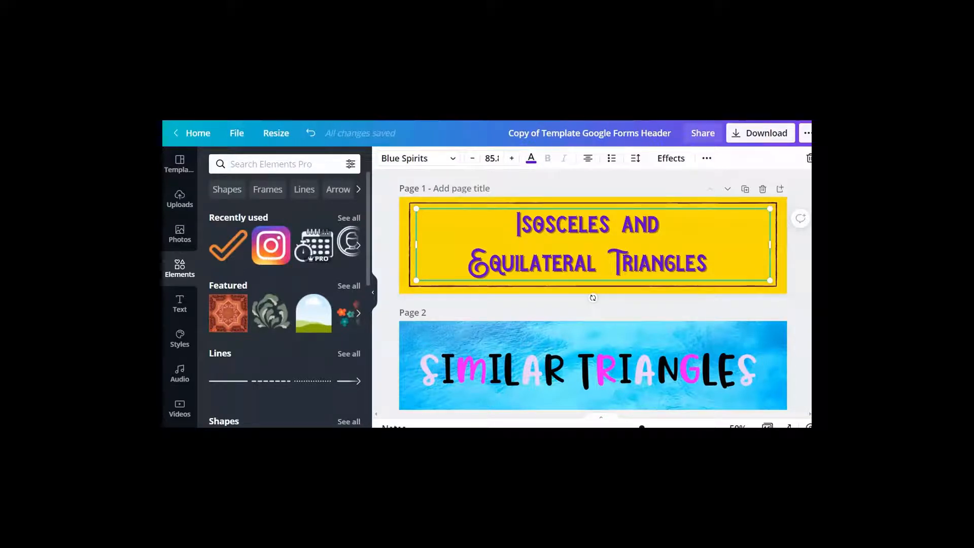
pyautogui.scroll(-3, 290, 300)
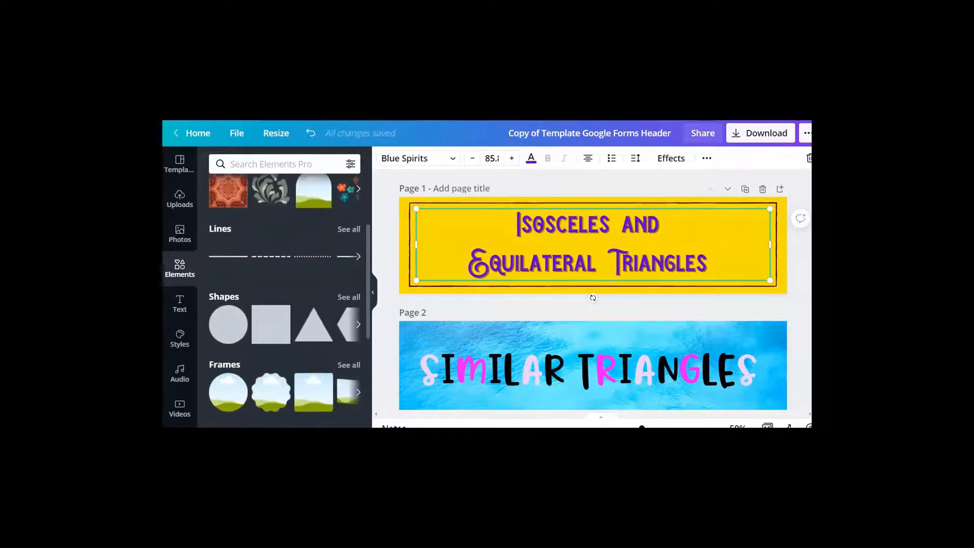
pyautogui.scroll(3, 290, 299)
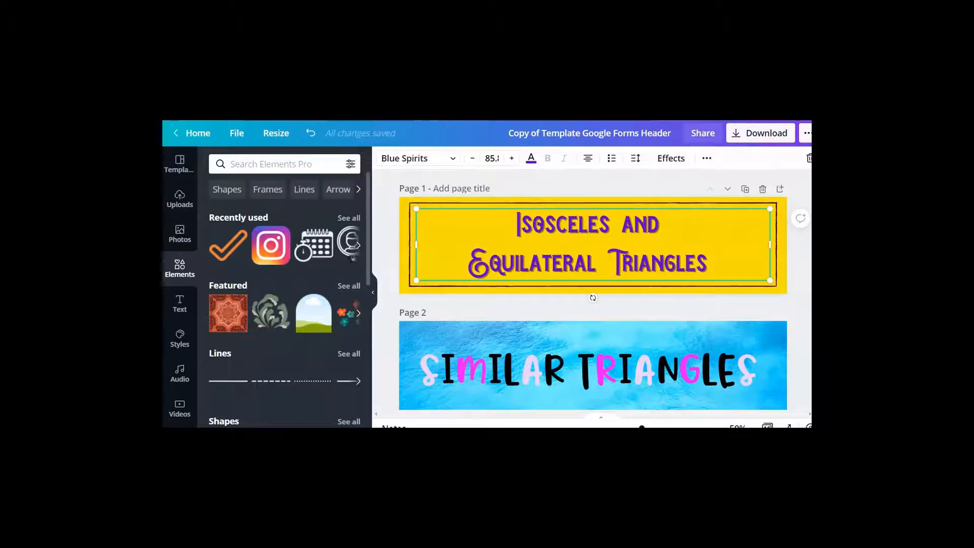
pyautogui.click(228, 244)
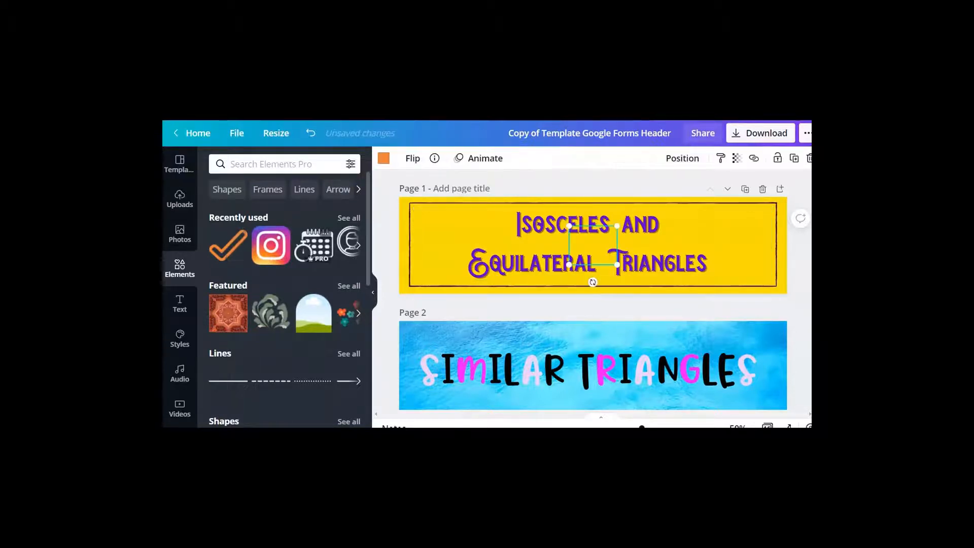
pyautogui.moveTo(593, 245); pyautogui.dragTo(705, 261)
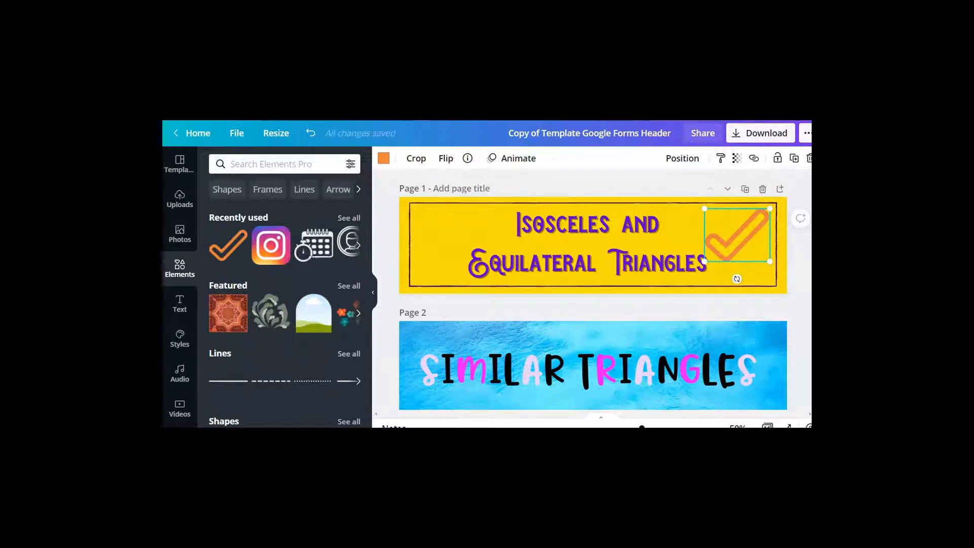
# Step: Search the elements for icons, add the two-people icon and move it into the page 1 frame's upper-left corner
pyautogui.click(271, 165)
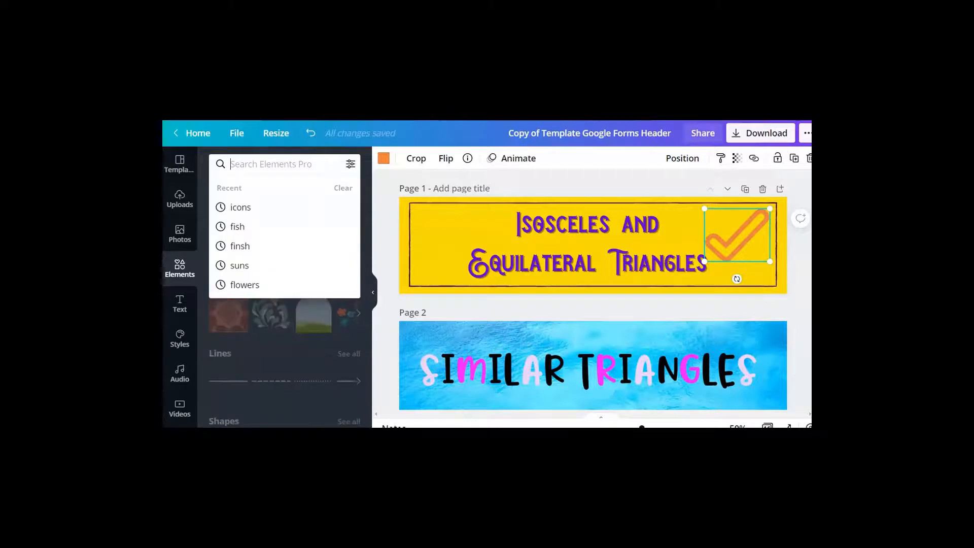
pyautogui.click(241, 207)
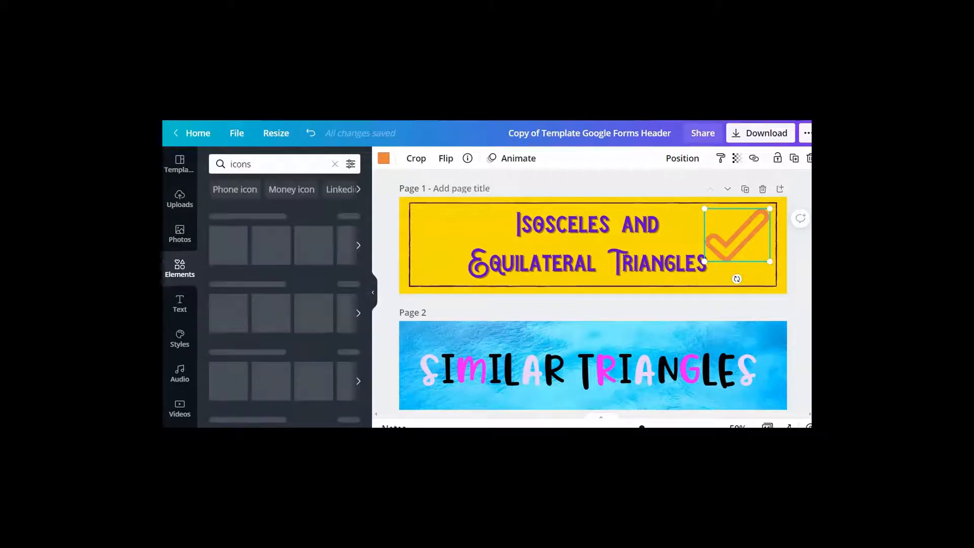
pyautogui.scroll(-6, 285, 299)
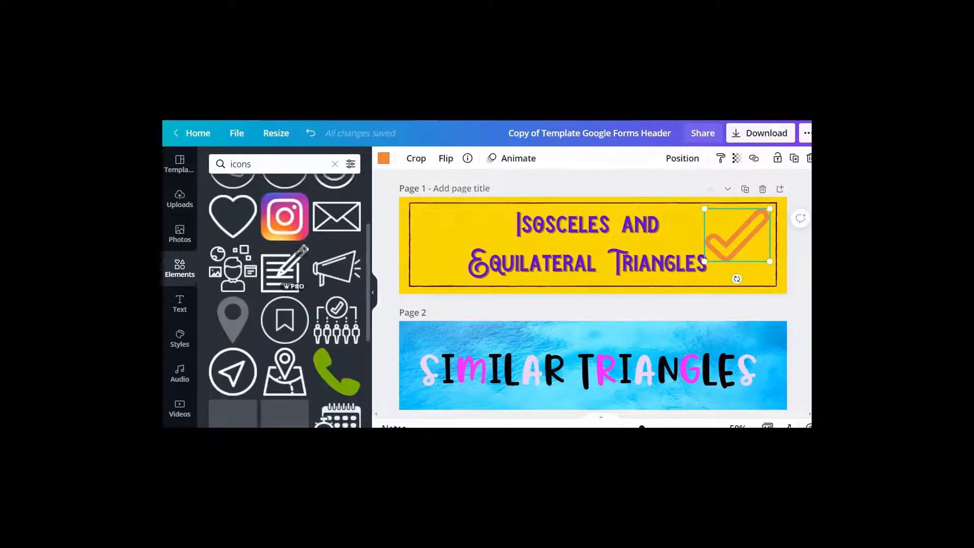
pyautogui.scroll(3, 284, 299)
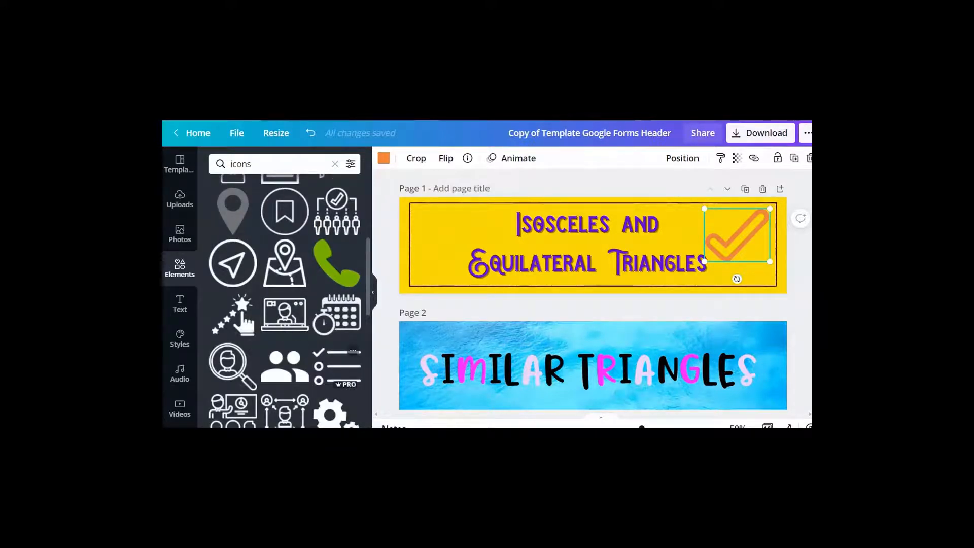
pyautogui.click(285, 366)
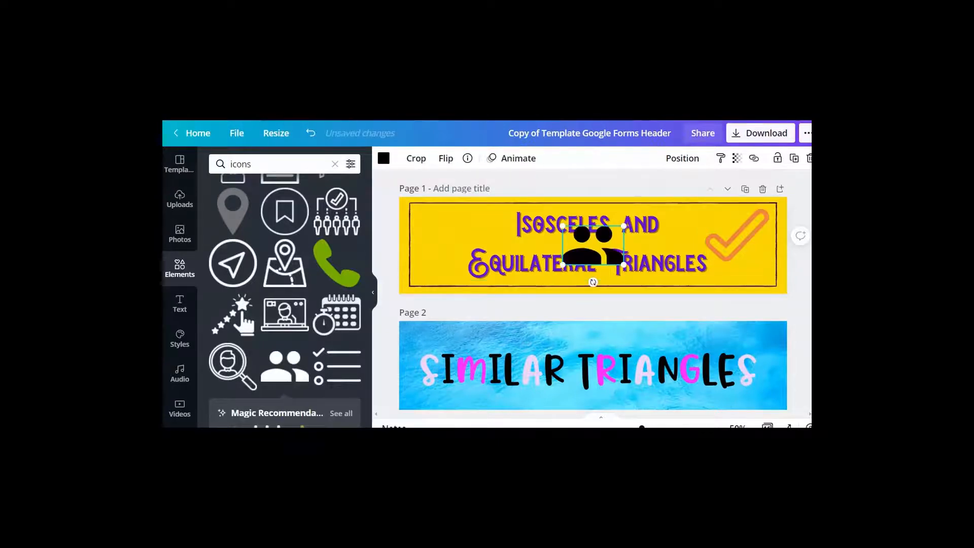
pyautogui.moveTo(594, 245); pyautogui.dragTo(447, 227)
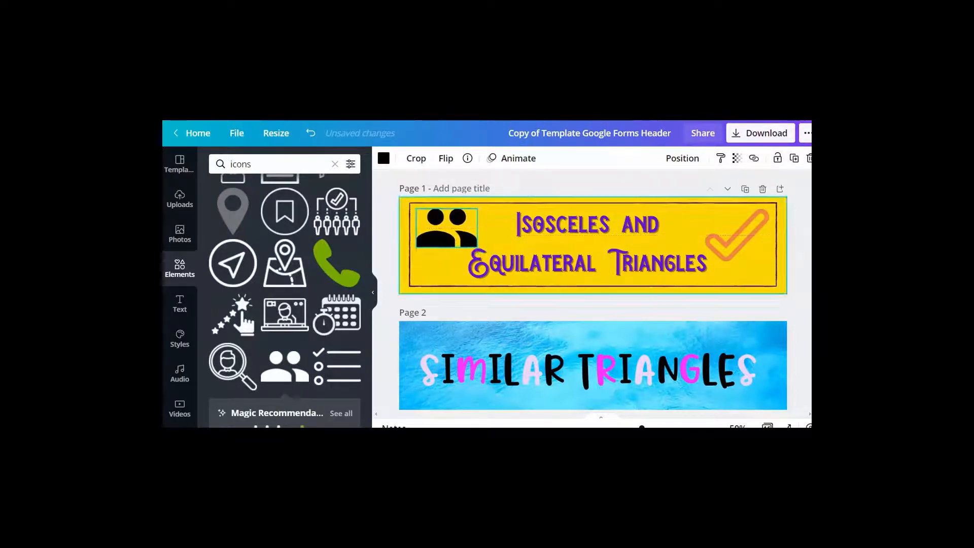
# Step: Recolour the two-people icon on page 1 to bright orange
pyautogui.click(384, 159)
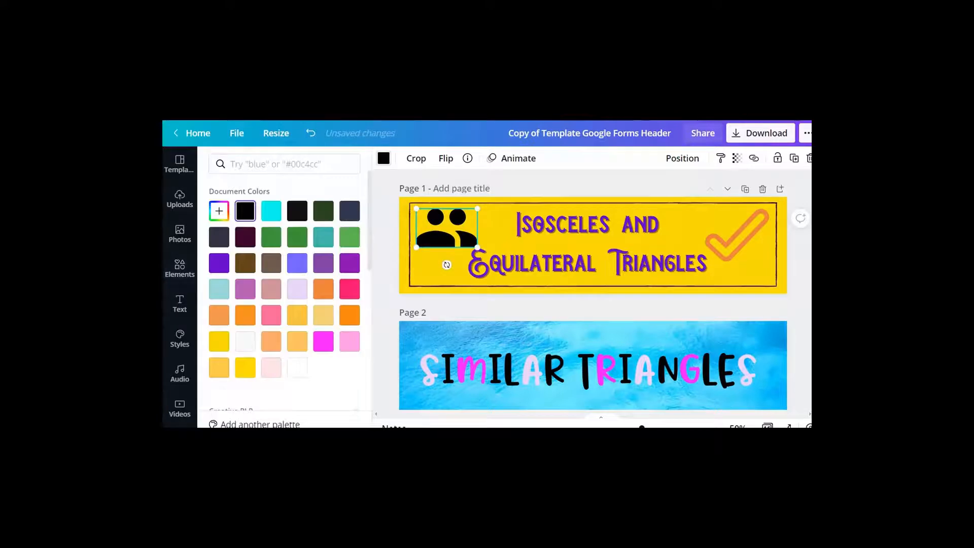
pyautogui.click(350, 315)
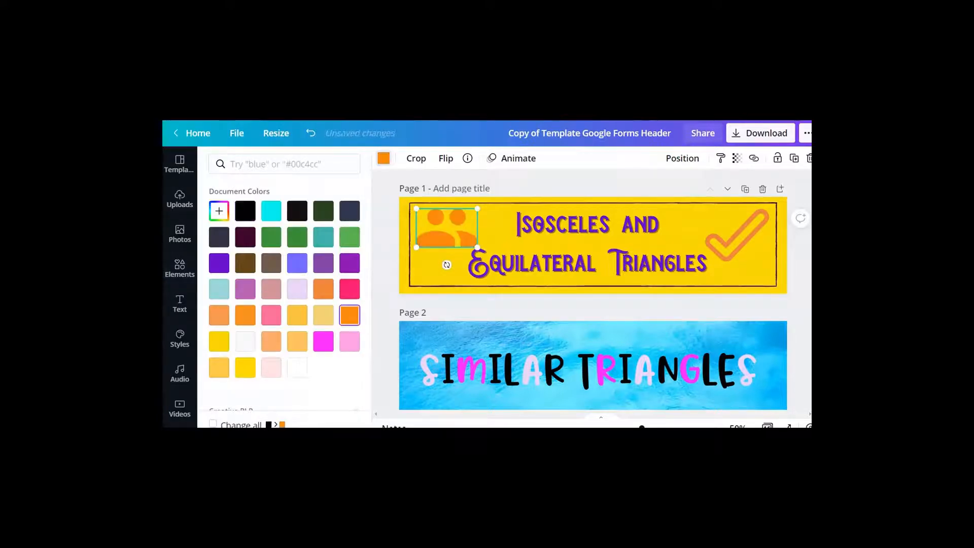
pyautogui.click(180, 267)
# Step: Recolour the wood background of page 3, trying light green first and then applying pinkish red
pyautogui.scroll(-1, 593, 304)
pyautogui.scroll(-2, 593, 304)
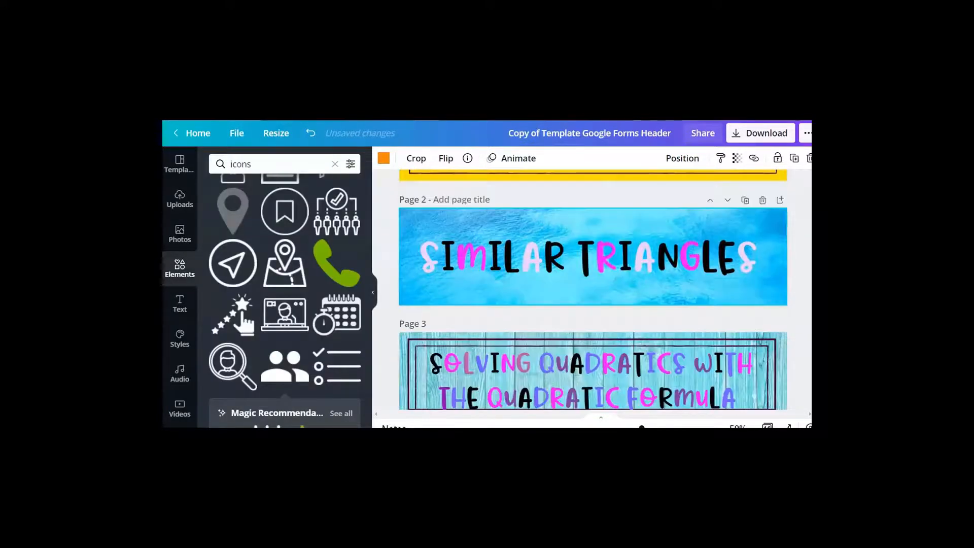
pyautogui.scroll(3, 594, 304)
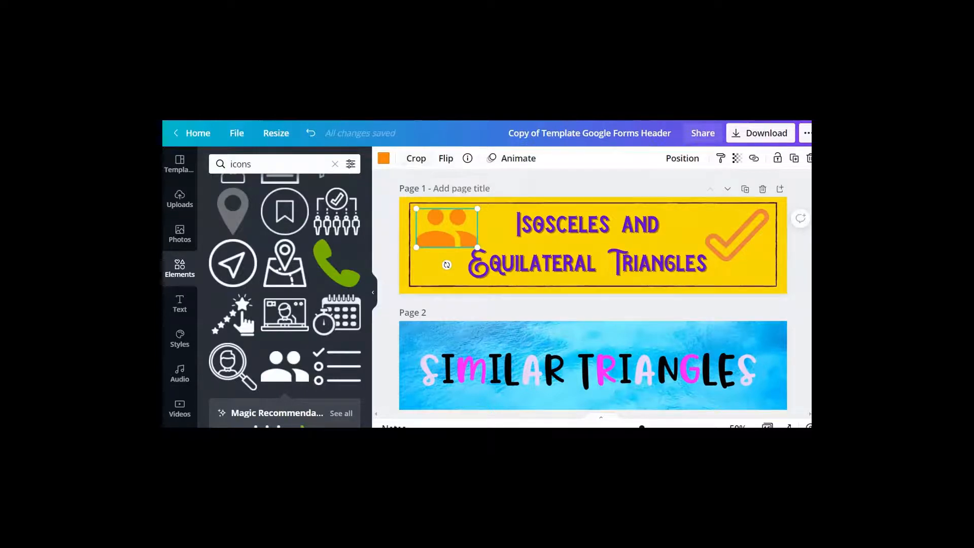
pyautogui.scroll(-3, 593, 294)
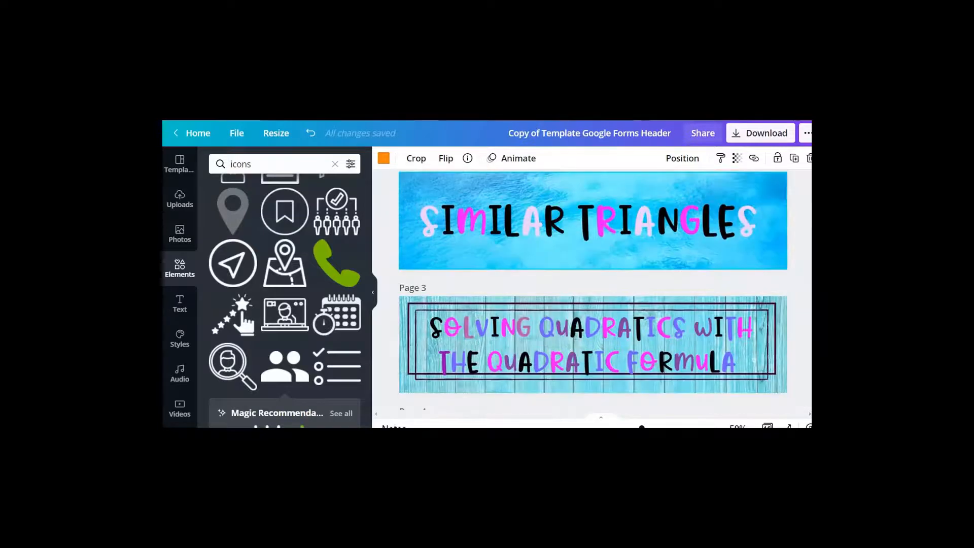
pyautogui.scroll(-2, 593, 294)
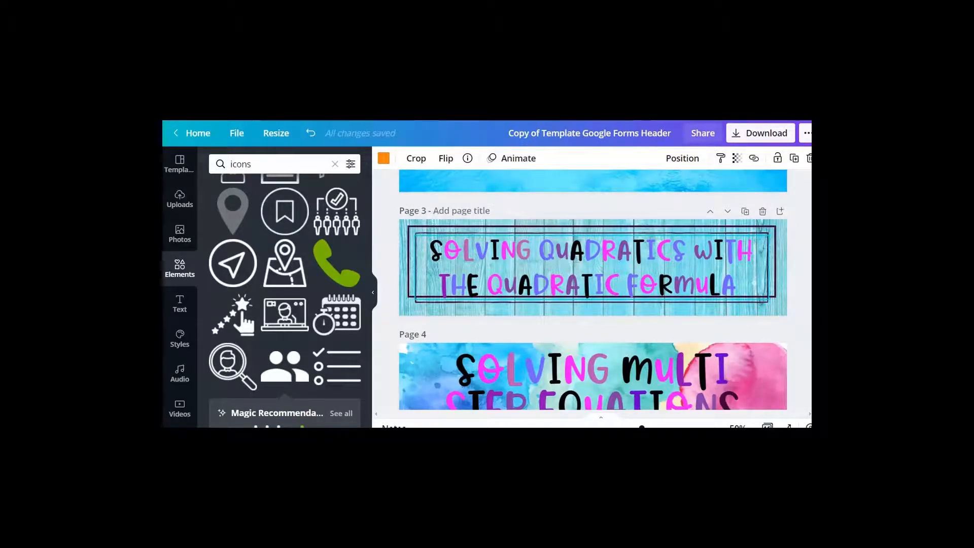
pyautogui.click(593, 309)
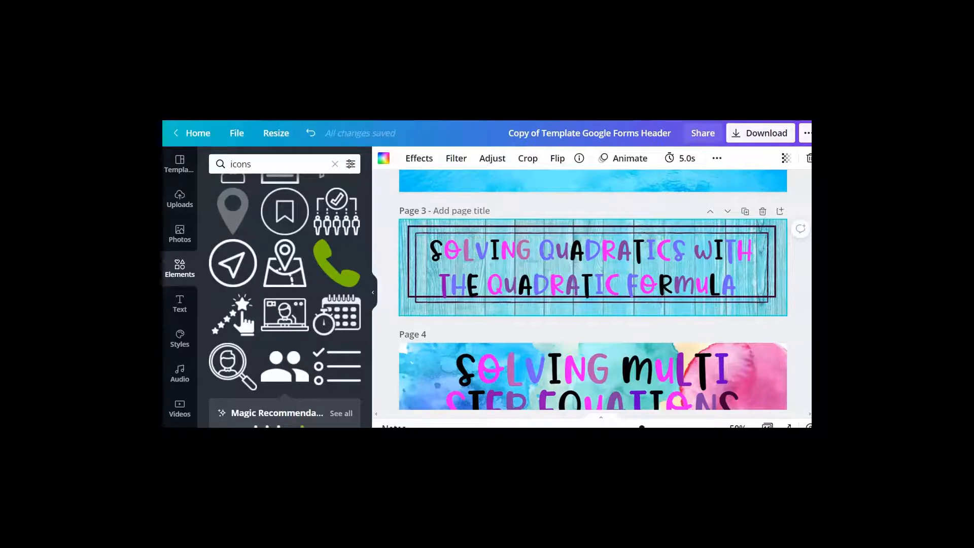
pyautogui.press('Escape')
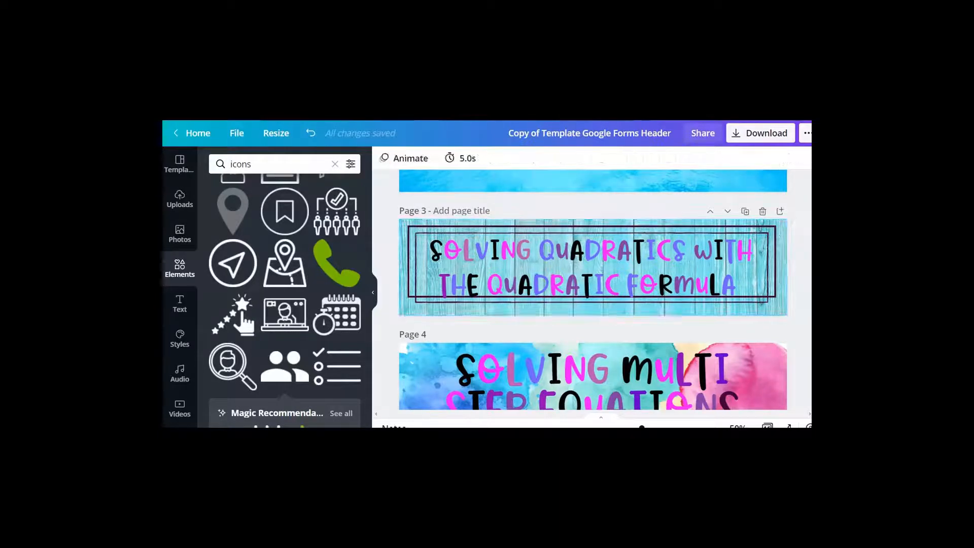
pyautogui.click(592, 310)
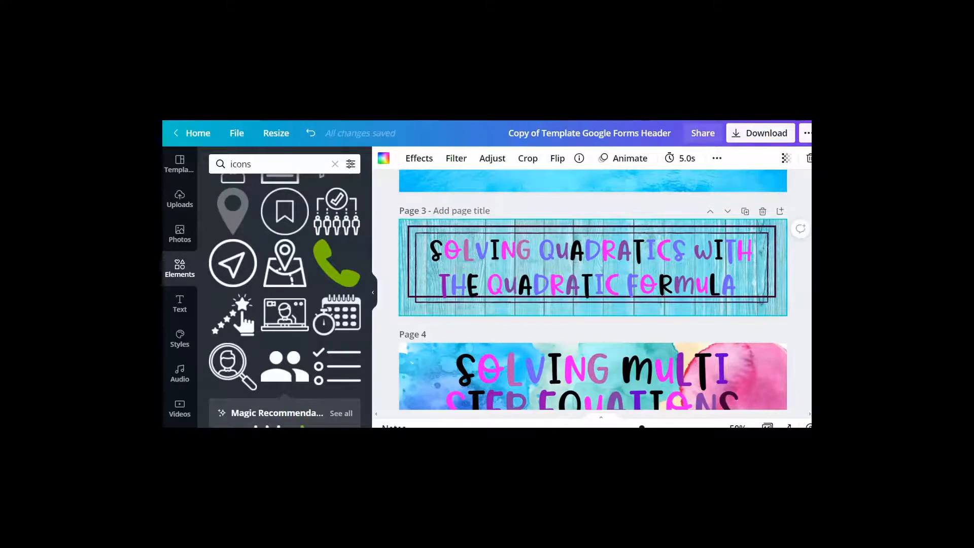
pyautogui.click(383, 158)
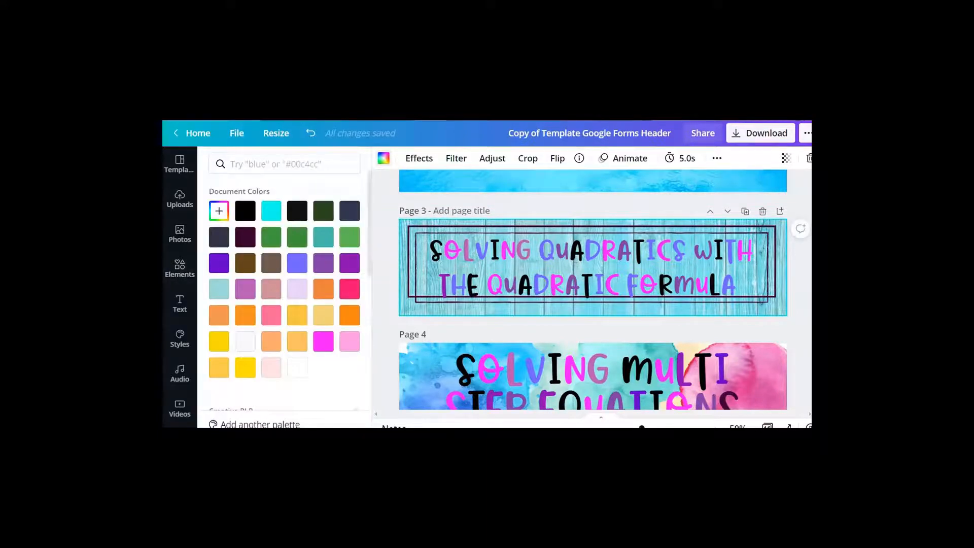
pyautogui.click(350, 237)
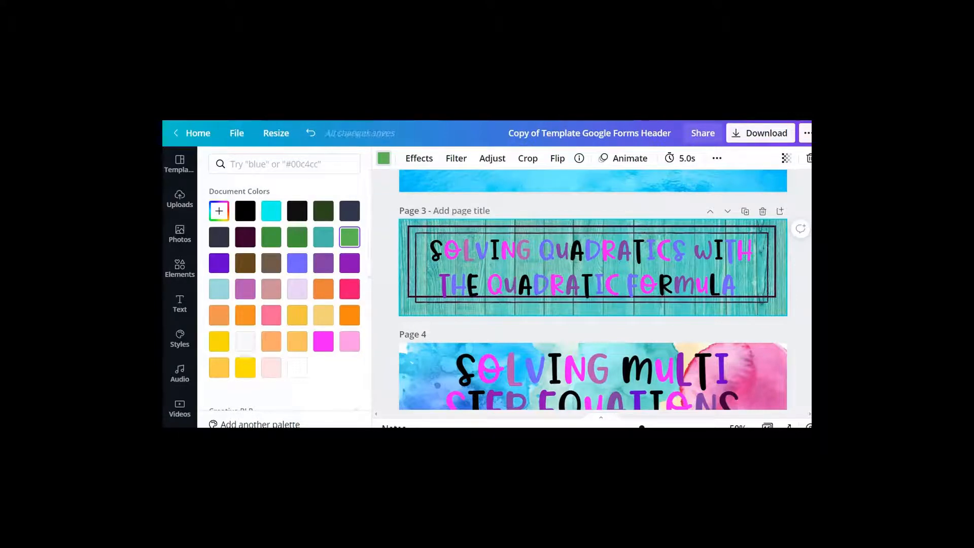
pyautogui.click(349, 289)
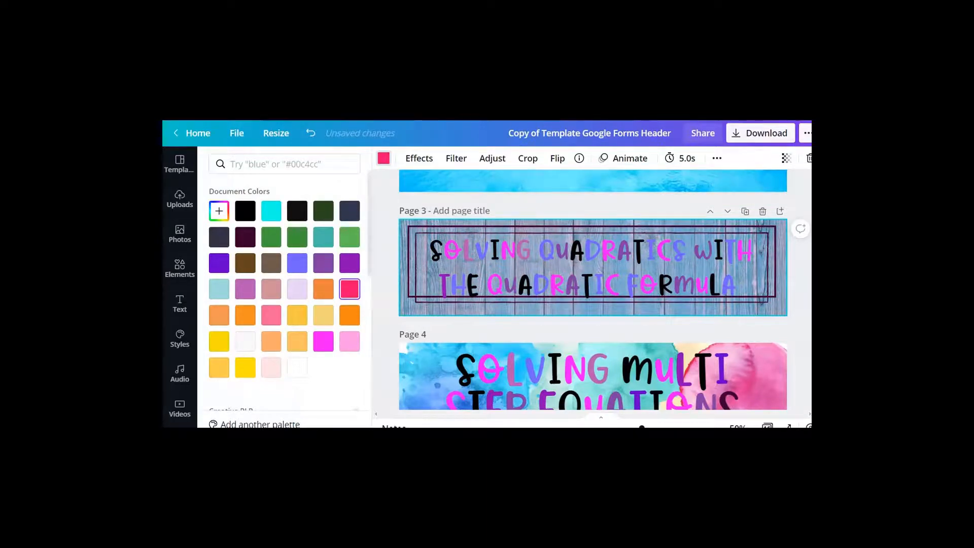
# Step: Browse the Background photos and insert the free blue-green watercolour image on page 3
pyautogui.click(180, 234)
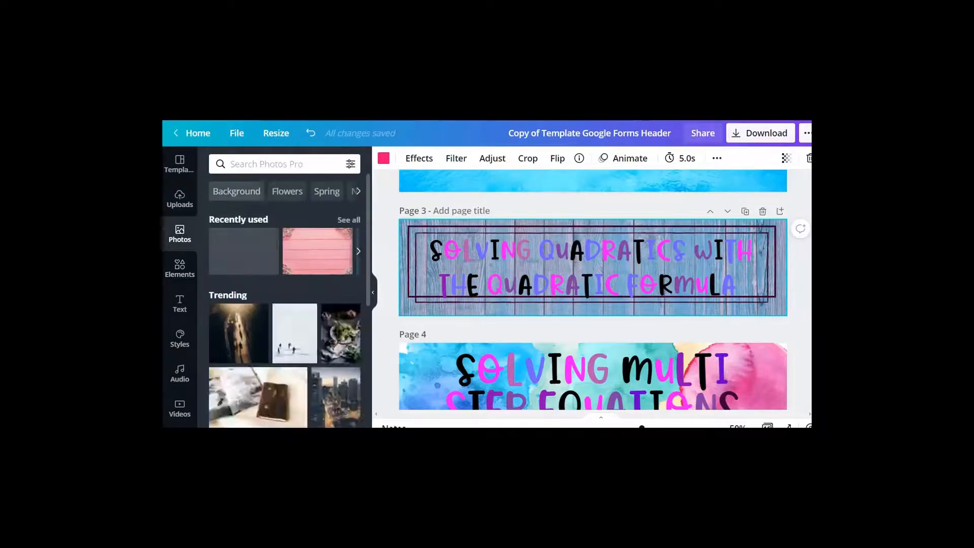
pyautogui.click(236, 191)
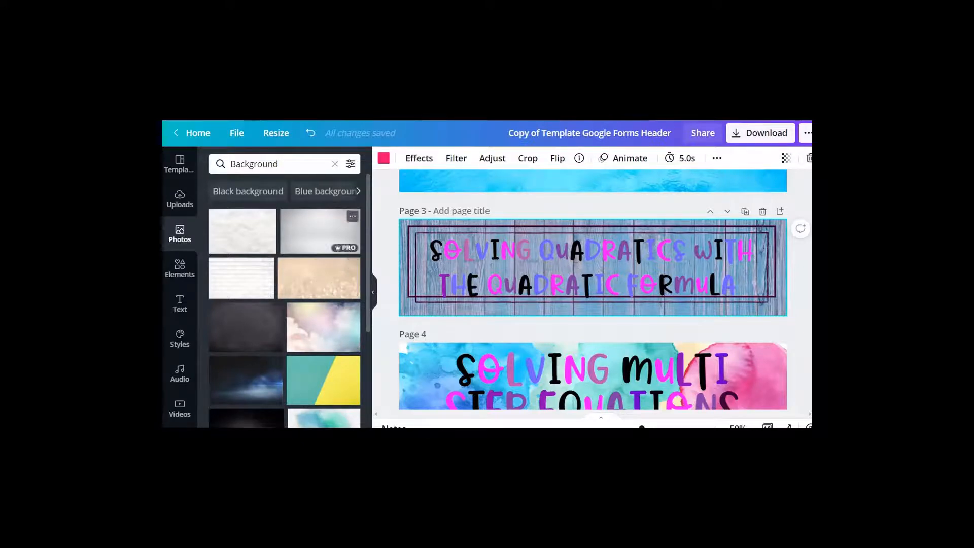
pyautogui.scroll(-3, 324, 314)
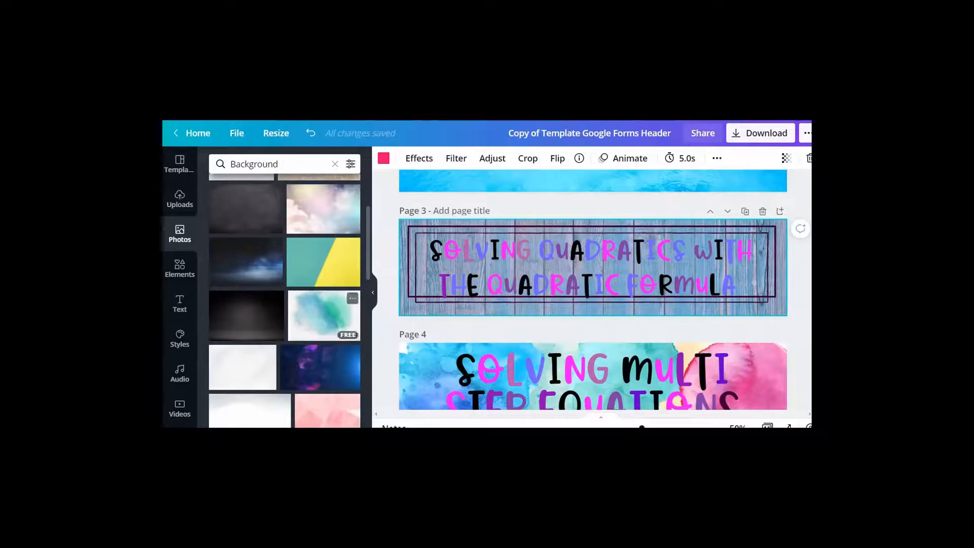
pyautogui.click(324, 314)
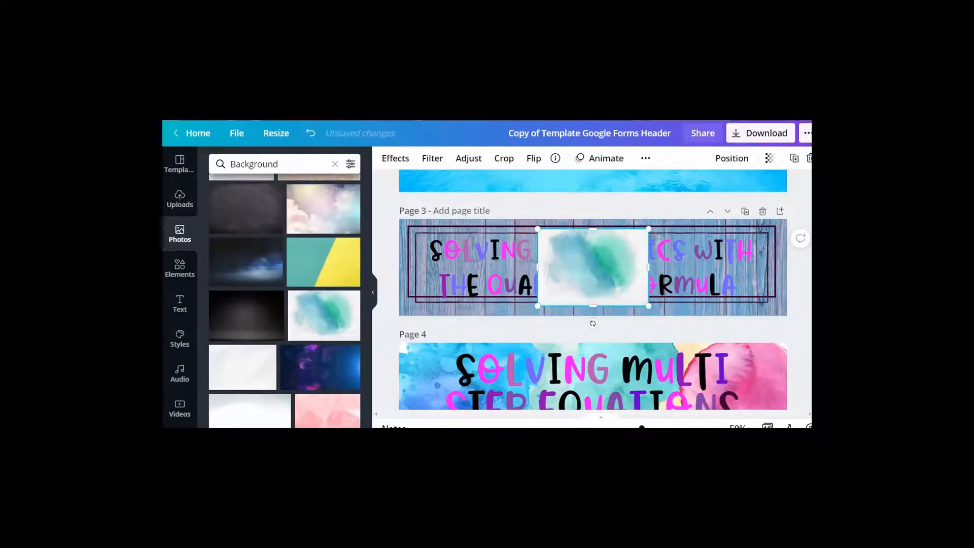
# Step: Stretch and reposition the watercolour image so it covers the whole page 3 banner
pyautogui.moveTo(538, 305); pyautogui.dragTo(513, 323)
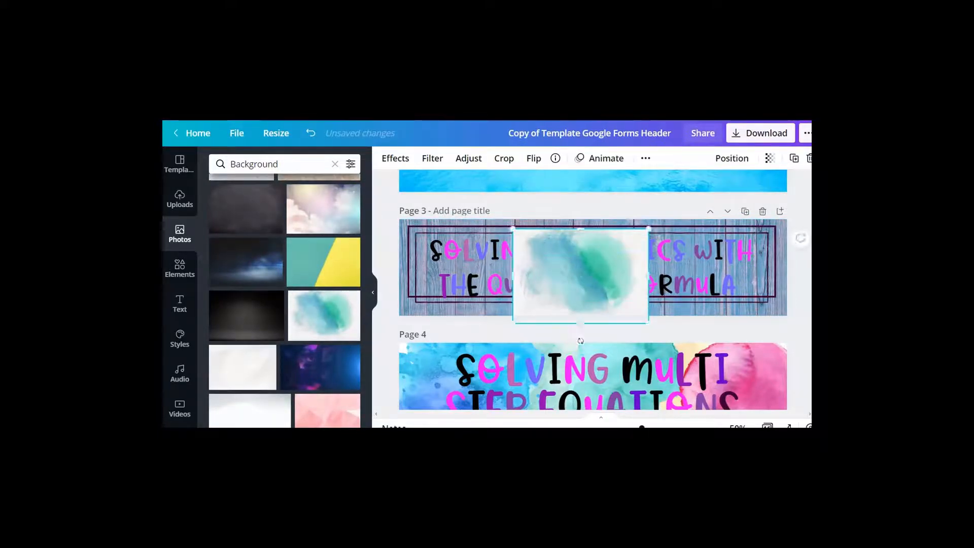
pyautogui.moveTo(514, 275); pyautogui.dragTo(400, 275)
pyautogui.moveTo(649, 275); pyautogui.dragTo(787, 275)
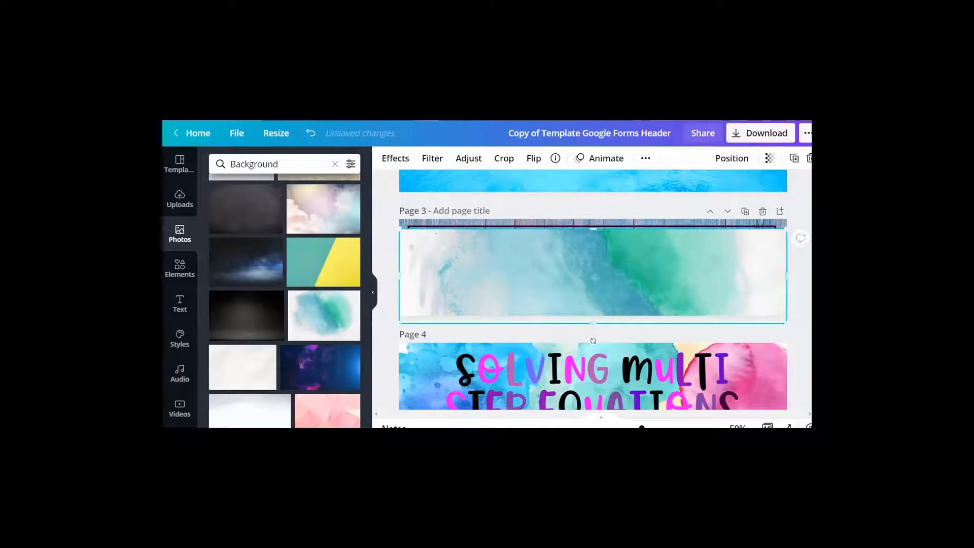
pyautogui.moveTo(629, 275); pyautogui.dragTo(629, 267)
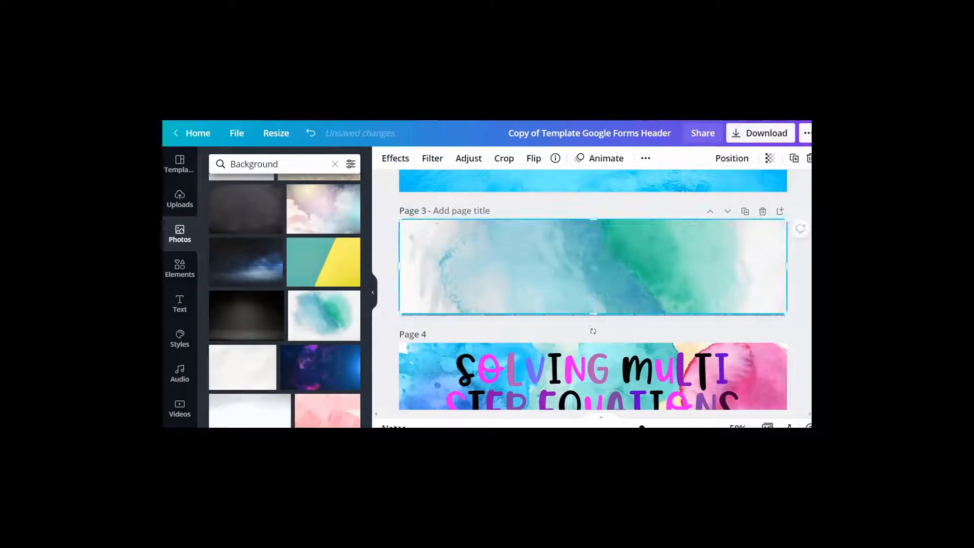
pyautogui.moveTo(593, 314); pyautogui.dragTo(594, 315)
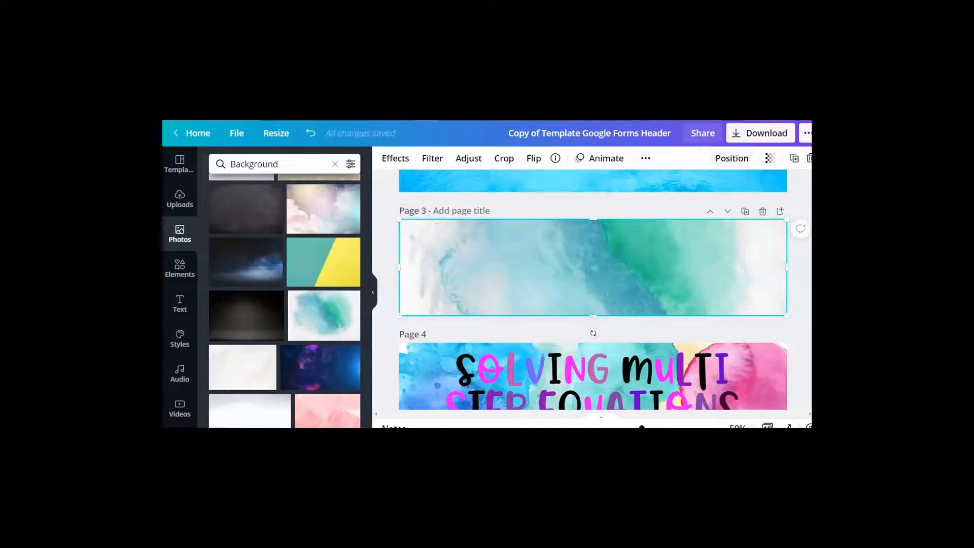
# Step: Send the watercolour image on page 3 behind the title text and frames
pyautogui.click(732, 159)
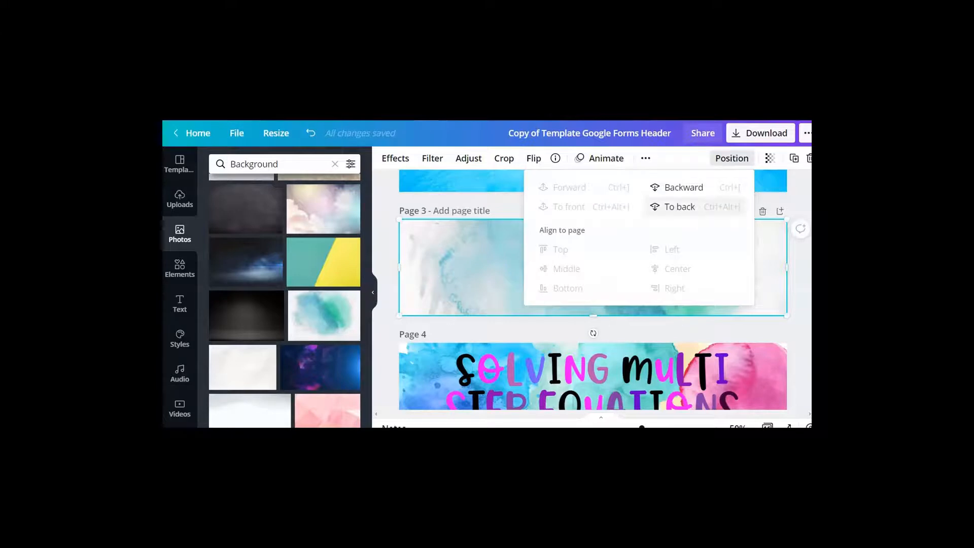
pyautogui.click(679, 207)
pyautogui.press('Escape')
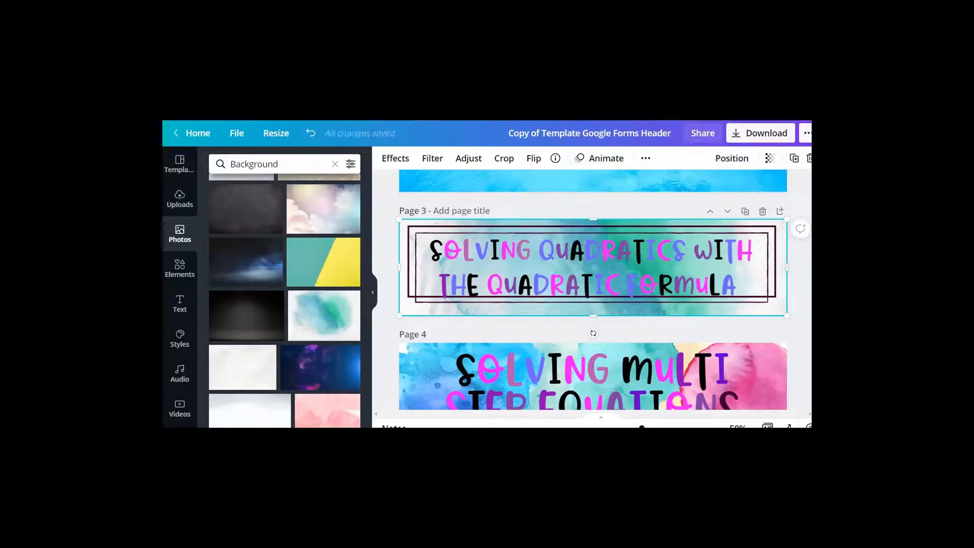
# Step: Widen page 3's outer frame slightly and extend its lower edge so it encloses the inner frame
pyautogui.click(592, 268)
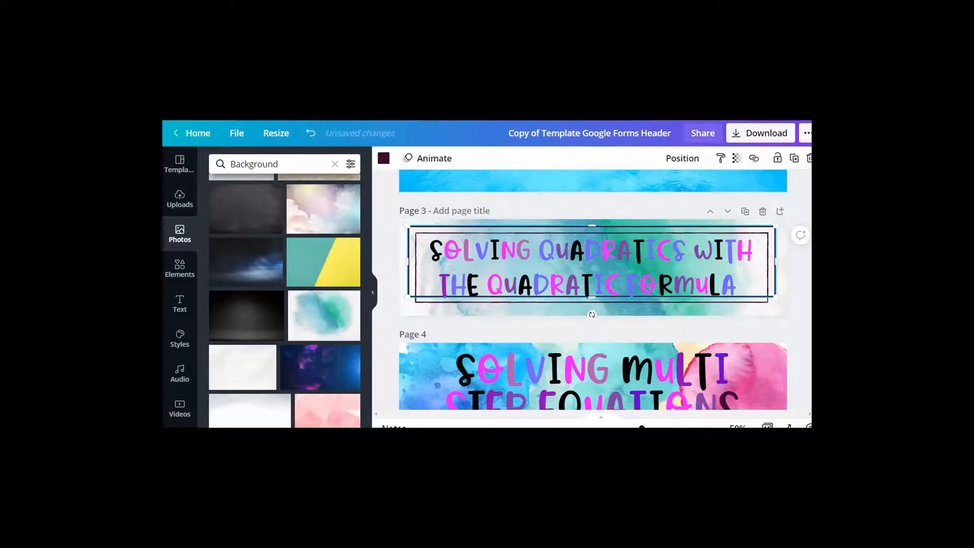
pyautogui.moveTo(407, 261); pyautogui.dragTo(405, 261)
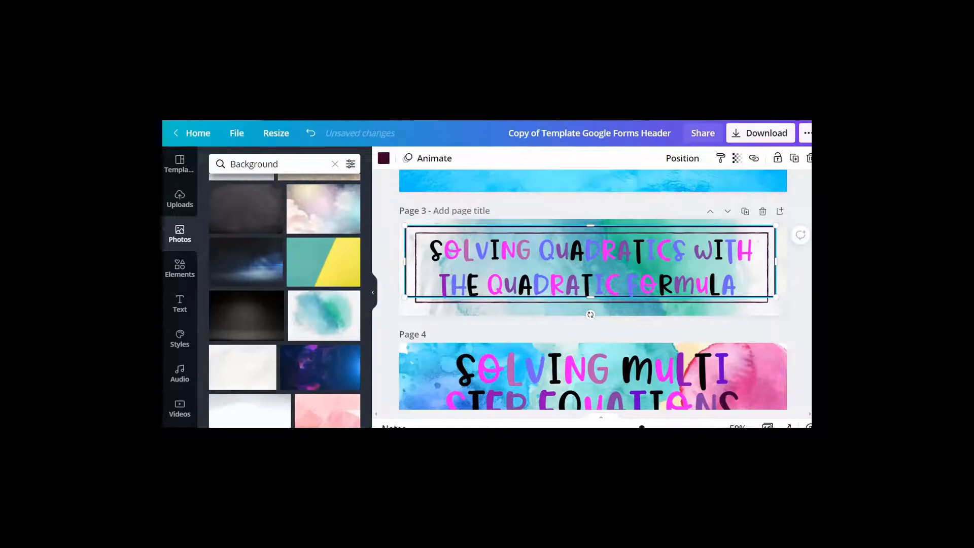
pyautogui.moveTo(590, 297); pyautogui.dragTo(591, 310)
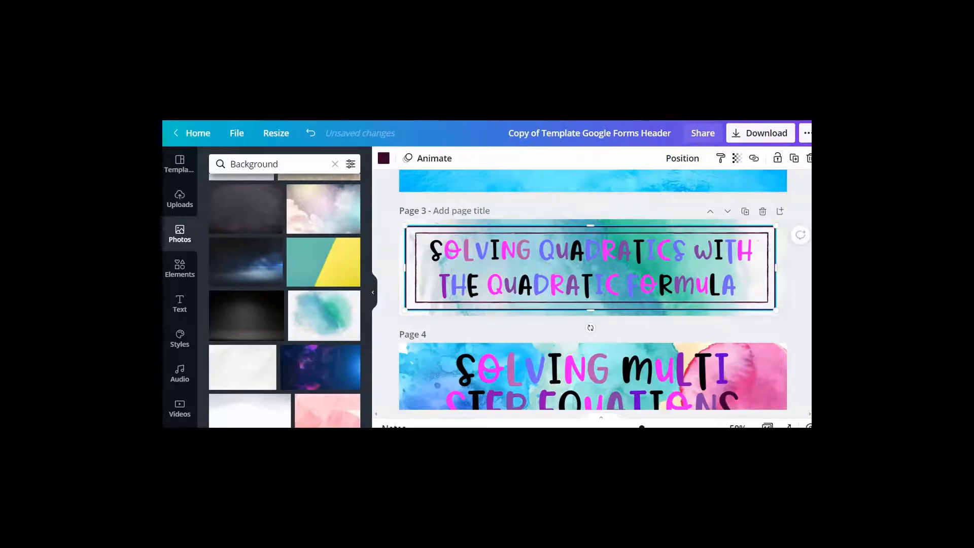
# Step: Delete the leftmost speckled pattern tile from the HOMEROOM banner on page 5
pyautogui.scroll(-3, 592, 289)
pyautogui.scroll(-2, 593, 289)
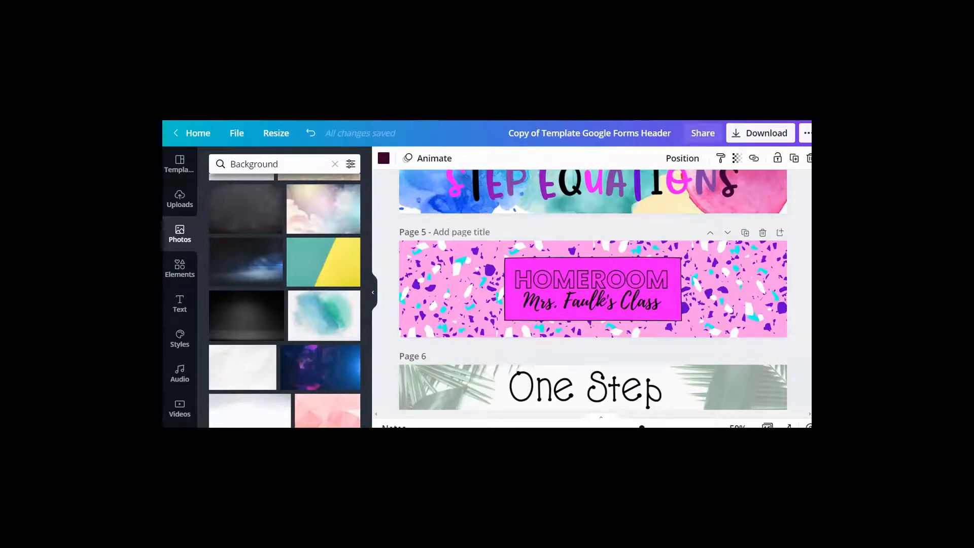
pyautogui.click(449, 288)
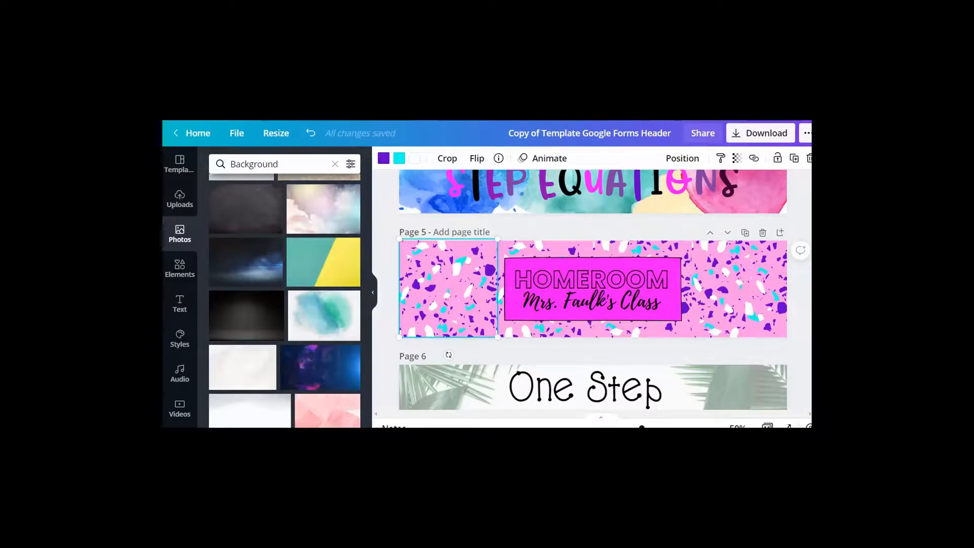
pyautogui.moveTo(448, 288); pyautogui.dragTo(455, 328)
pyautogui.press('Delete')
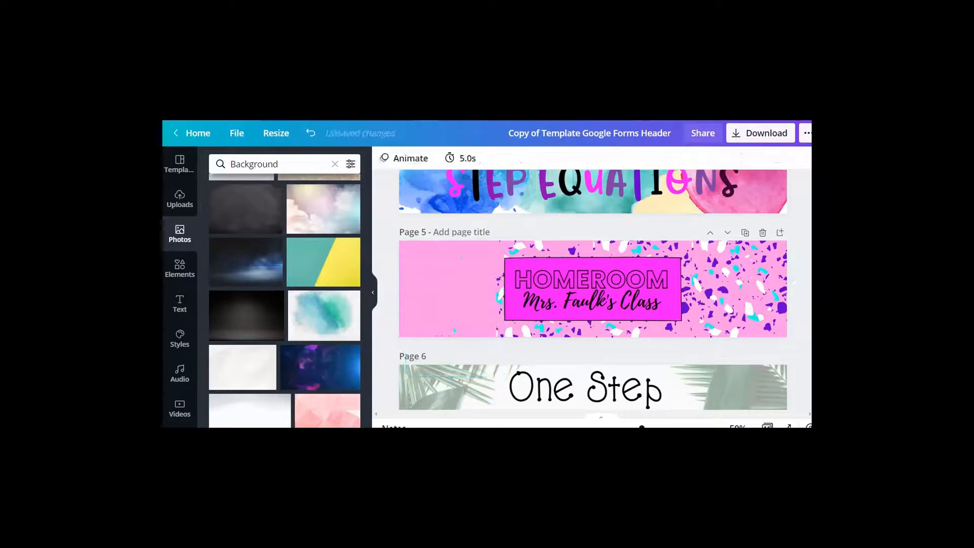
# Step: Recolour the rightmost tile's purple speckles orange and its turquoise speckles golden yellow, and align the tile with the banner's right edge
pyautogui.click(741, 290)
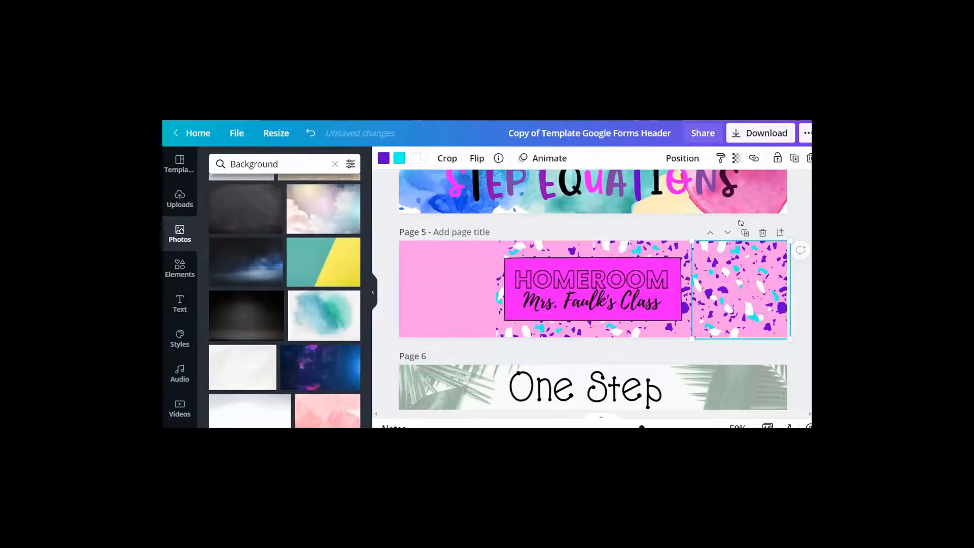
pyautogui.click(384, 158)
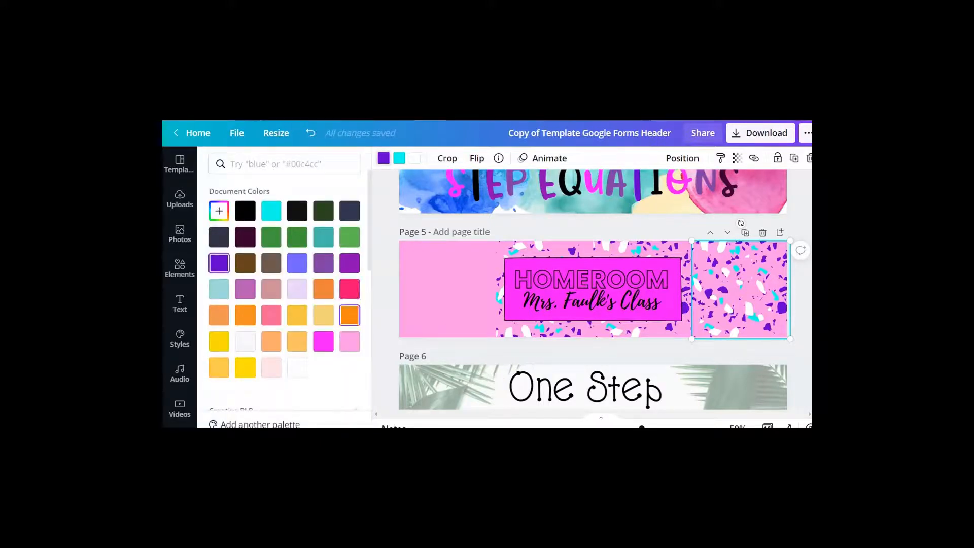
pyautogui.click(349, 315)
pyautogui.click(400, 158)
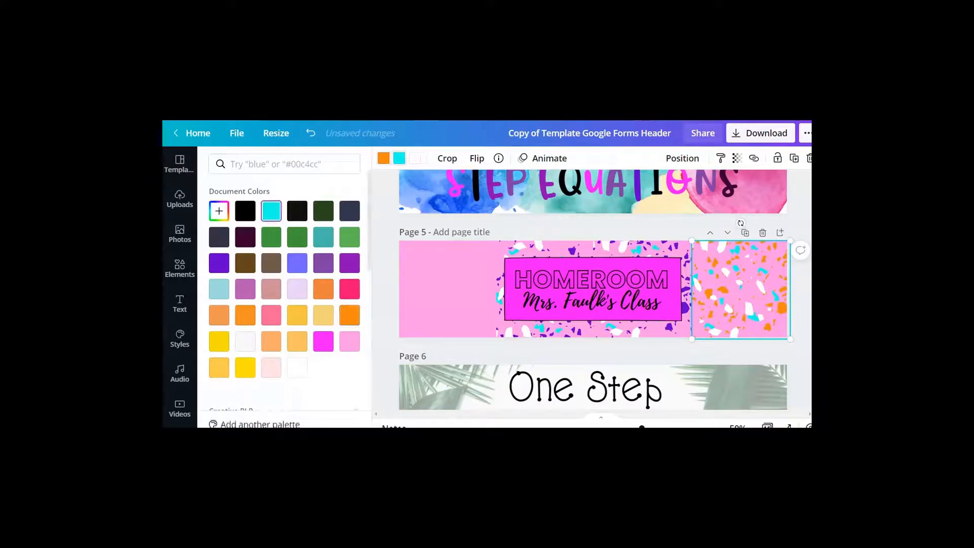
pyautogui.click(297, 316)
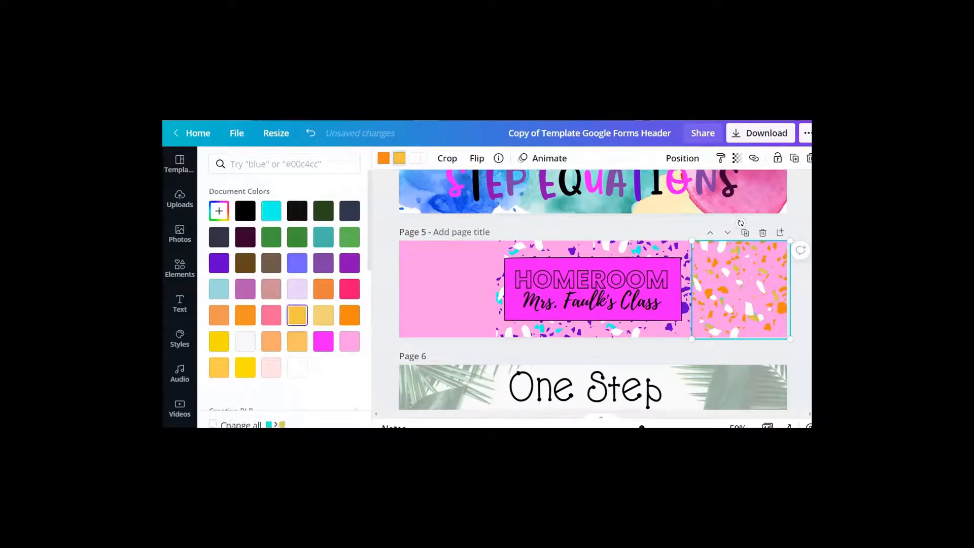
pyautogui.moveTo(741, 290); pyautogui.dragTo(737, 281)
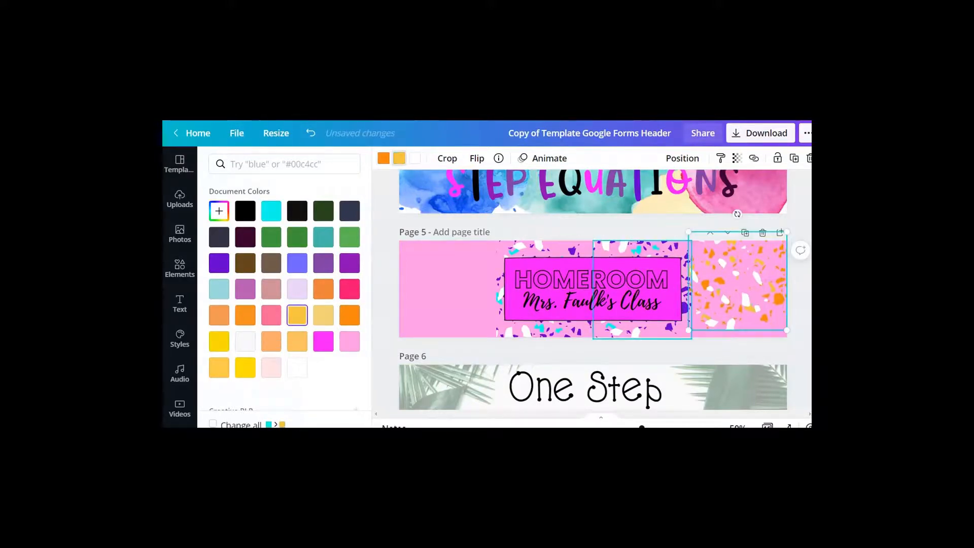
# Step: Delete the two purple-and-turquoise speckled tiles behind the HOMEROOM box on page 5
pyautogui.click(673, 329)
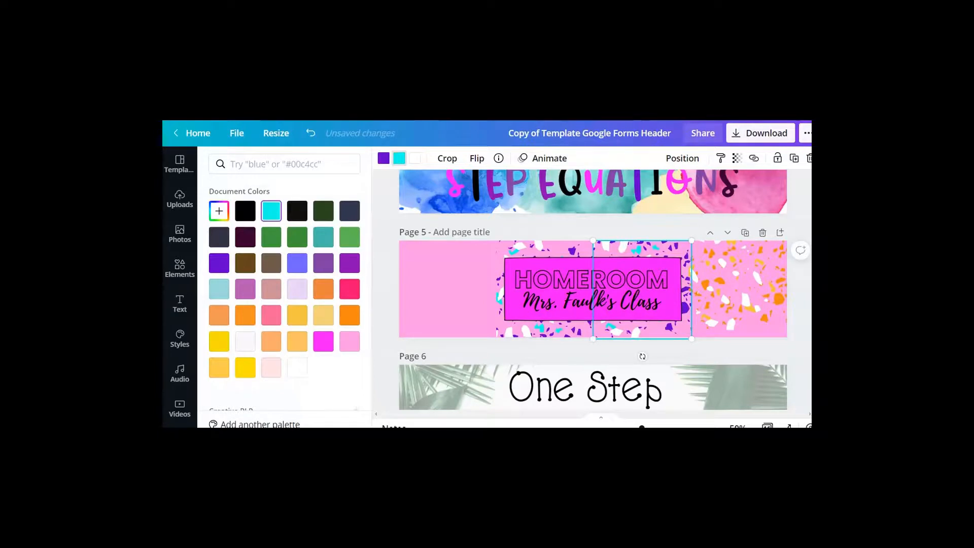
pyautogui.press('Delete')
pyautogui.click(550, 329)
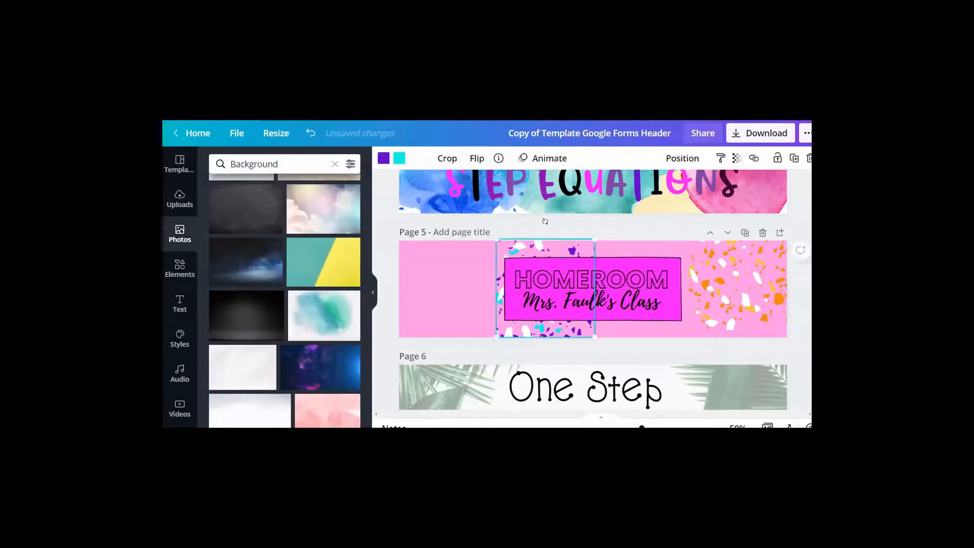
pyautogui.press('Delete')
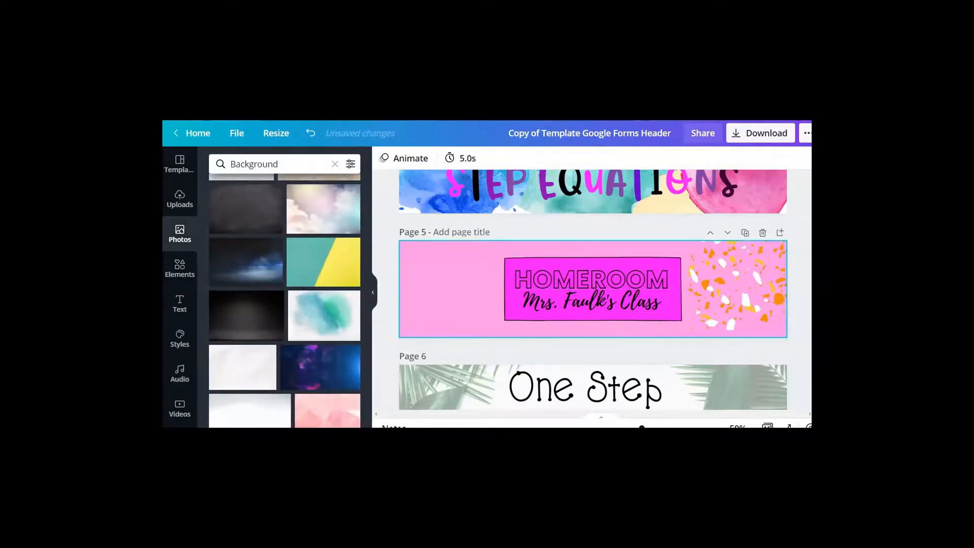
# Step: Change page 5's pink background colour to bright yellow
pyautogui.click(457, 294)
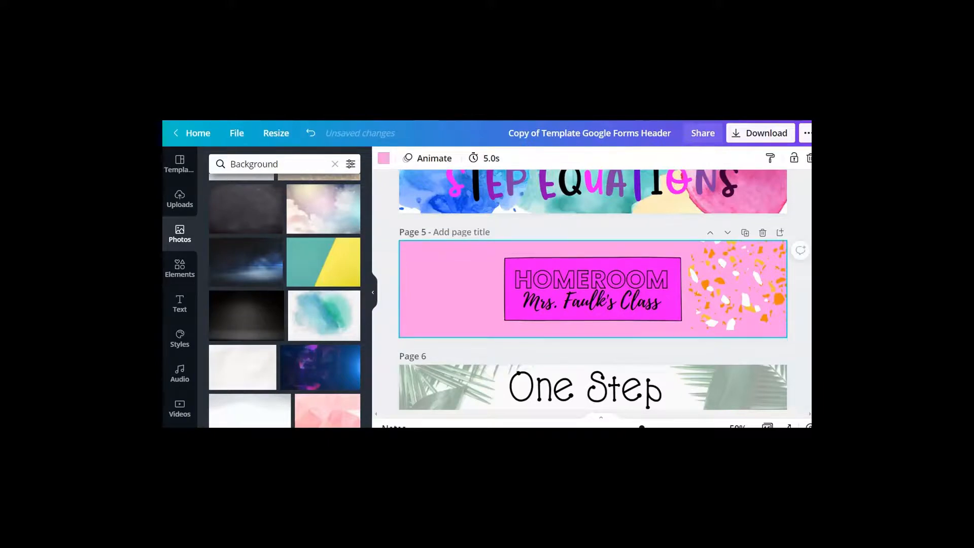
pyautogui.click(383, 158)
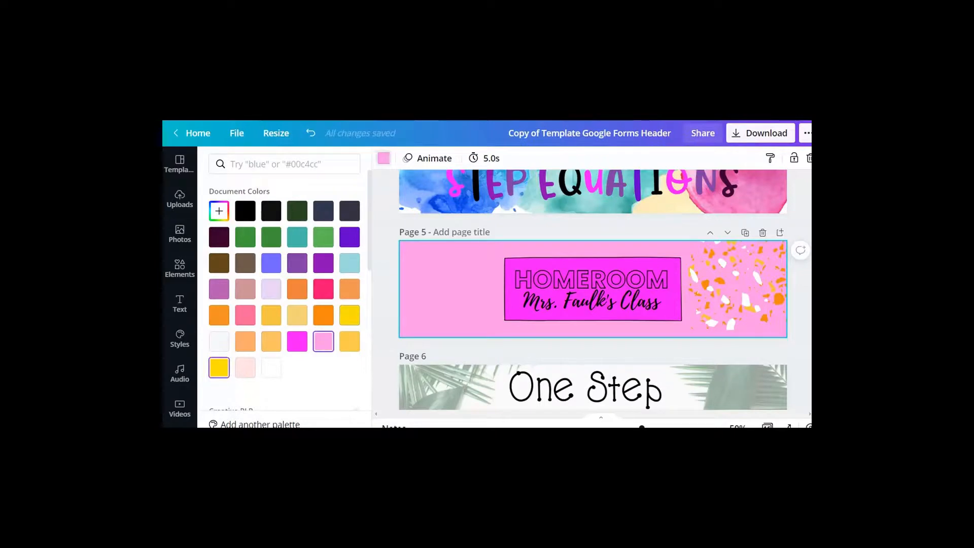
pyautogui.click(219, 367)
# Step: Copy the recoloured speckled tile and place the duplicate at the left end of page 5's banner
pyautogui.click(738, 285)
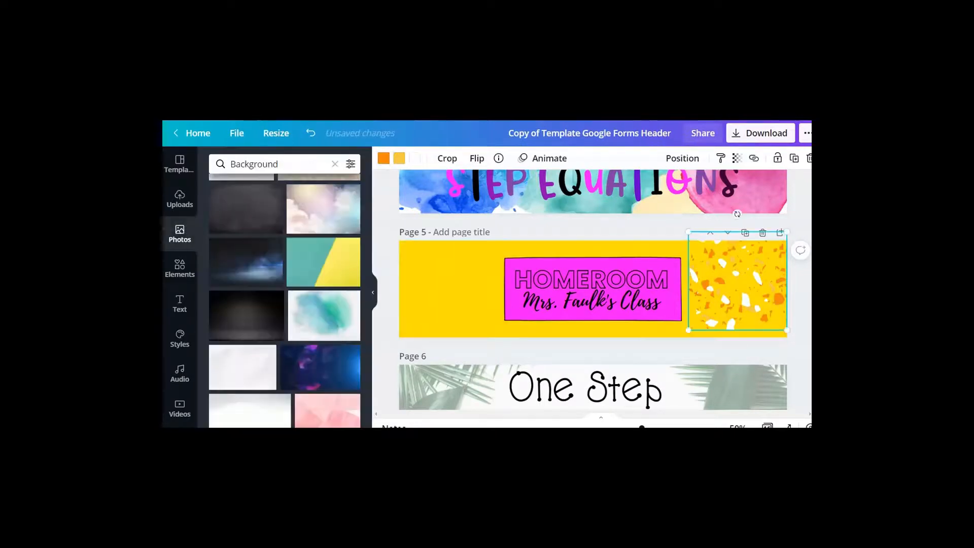
pyautogui.rightClick(740, 257)
pyautogui.click(633, 270)
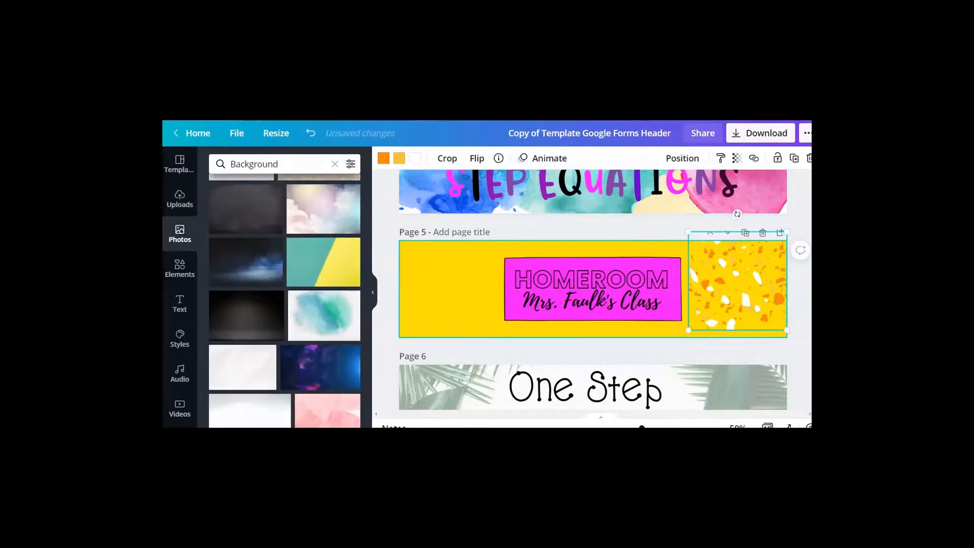
pyautogui.rightClick(435, 263)
pyautogui.click(469, 297)
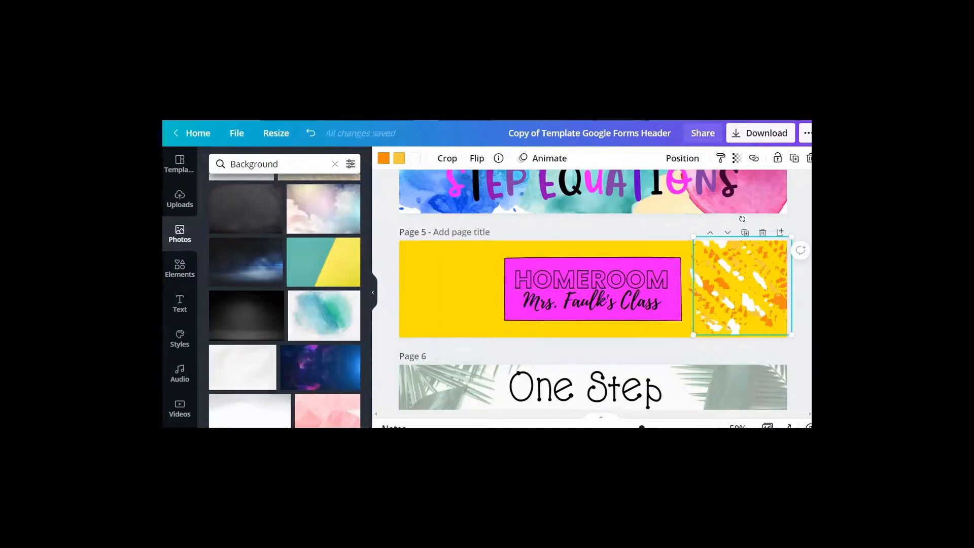
pyautogui.moveTo(741, 287); pyautogui.dragTo(450, 287)
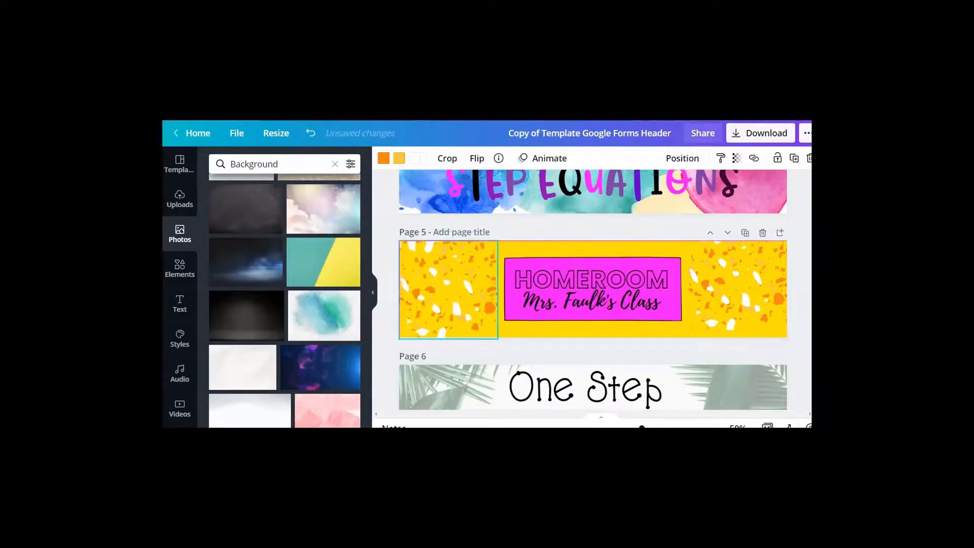
# Step: Enlarge both speckled tiles inward until they overlap the sides of the HOMEROOM box
pyautogui.moveTo(498, 339); pyautogui.dragTo(533, 374)
pyautogui.click(738, 282)
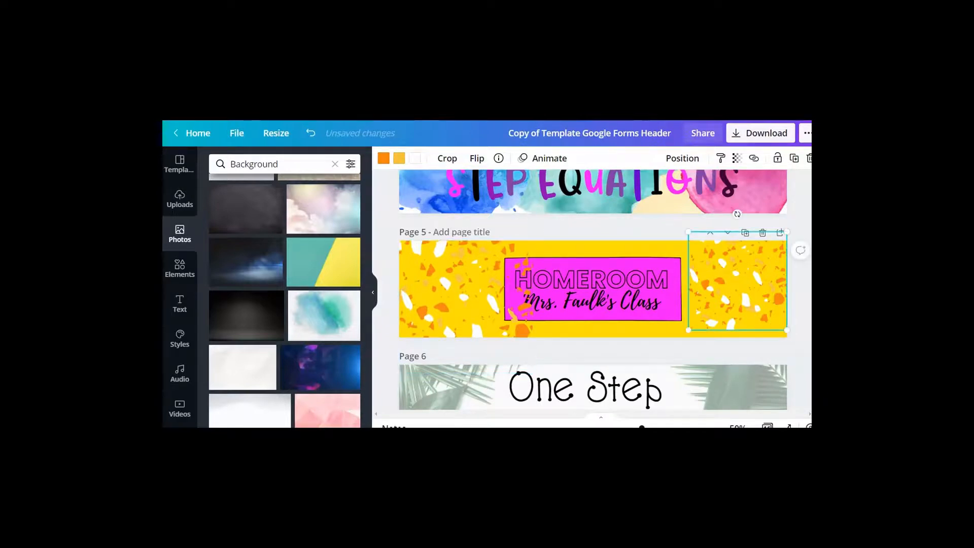
pyautogui.moveTo(688, 330); pyautogui.dragTo(661, 358)
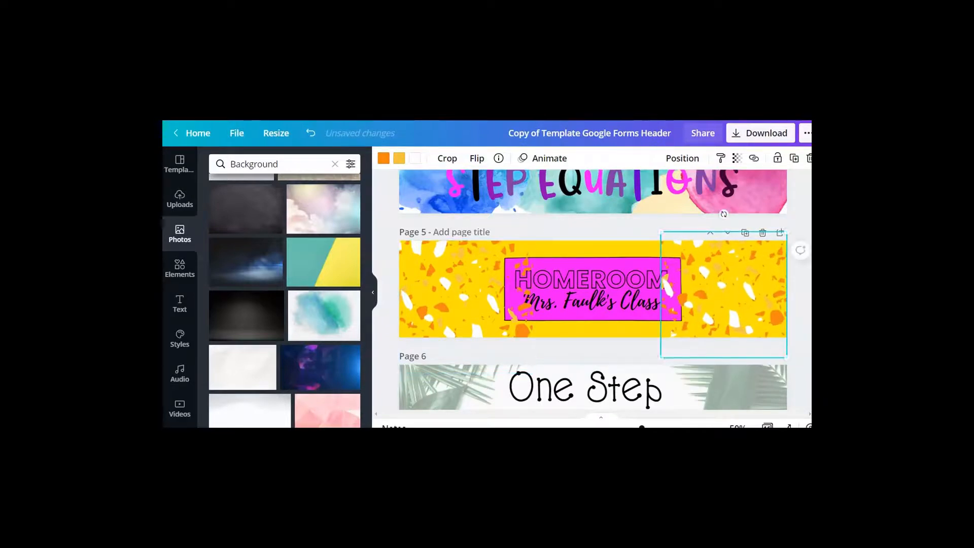
# Step: Duplicate the enlarged right tile, move the copy to the banner's centre and enlarge it to fill the gap
pyautogui.rightClick(583, 257)
pyautogui.click(616, 270)
pyautogui.rightClick(700, 290)
pyautogui.click(629, 291)
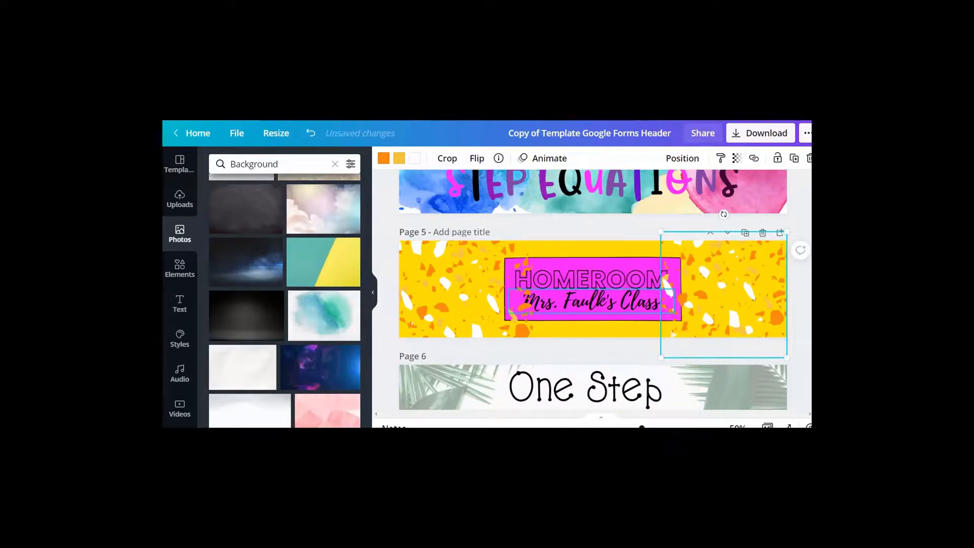
pyautogui.moveTo(726, 292); pyautogui.dragTo(576, 293)
pyautogui.moveTo(643, 364); pyautogui.dragTo(664, 385)
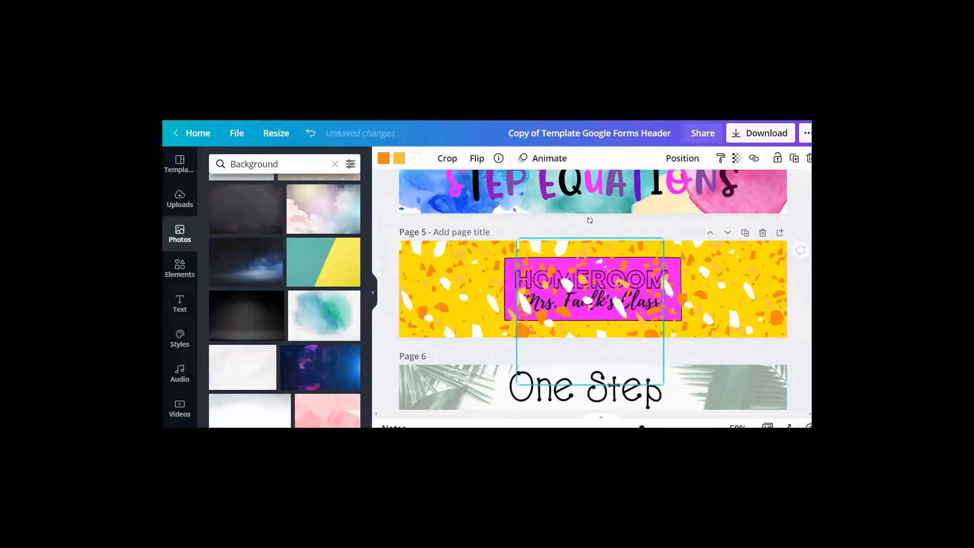
# Step: Send the right, left and centre speckled tiles to the back, behind the HOMEROOM box and its text
pyautogui.click(726, 292)
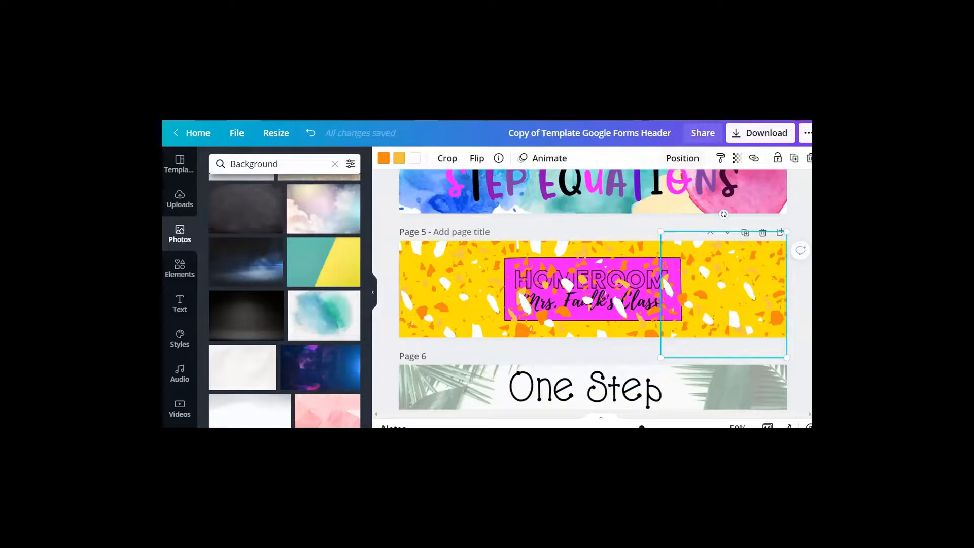
pyautogui.click(683, 158)
pyautogui.click(630, 206)
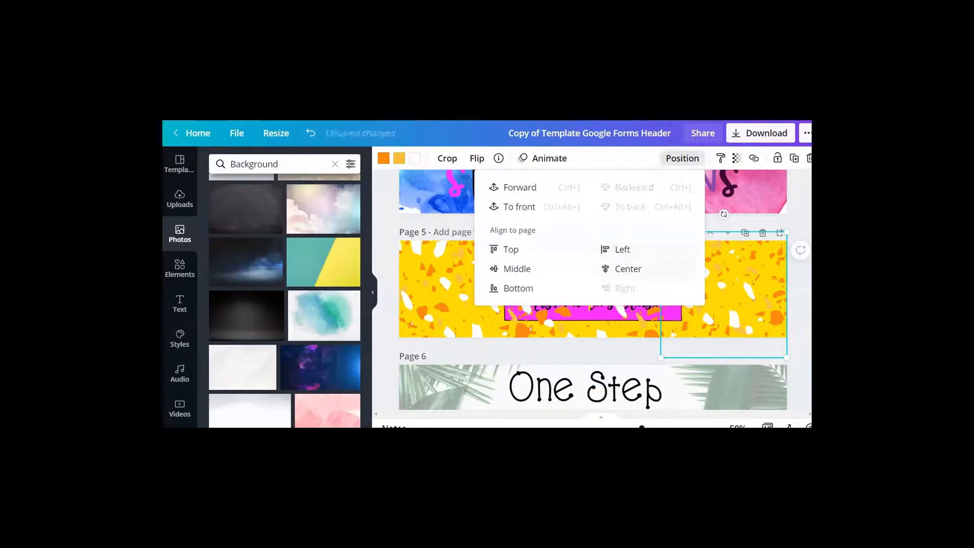
pyautogui.click(437, 290)
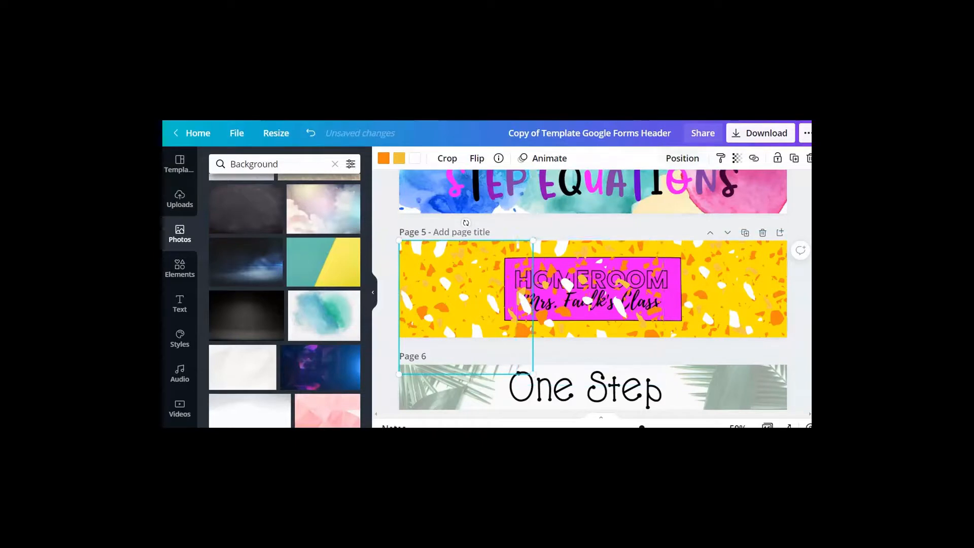
pyautogui.click(683, 158)
pyautogui.click(629, 207)
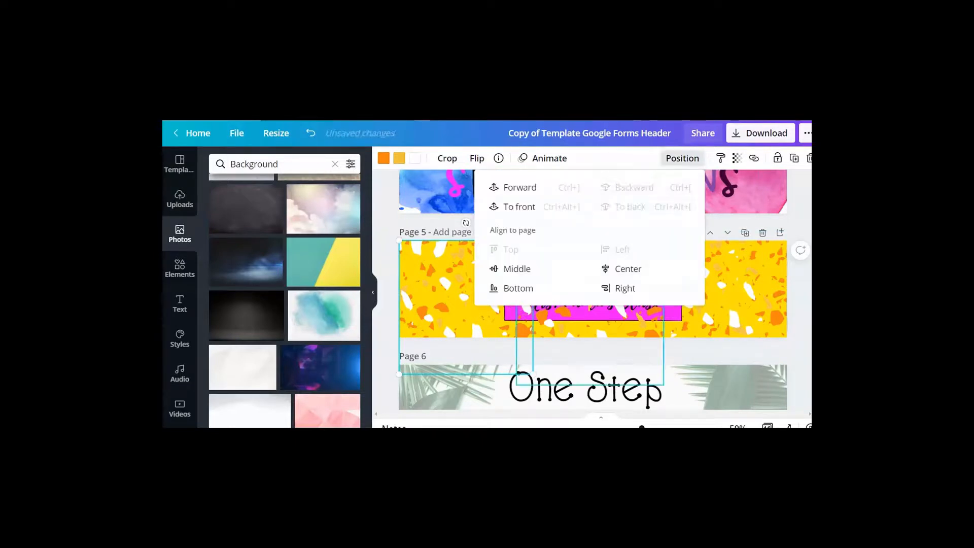
pyautogui.click(591, 324)
pyautogui.click(682, 158)
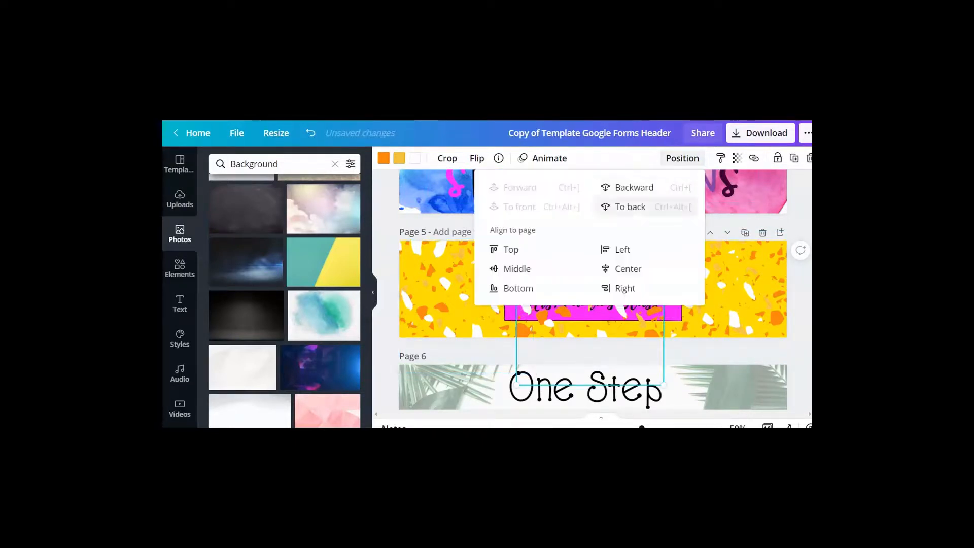
pyautogui.click(629, 206)
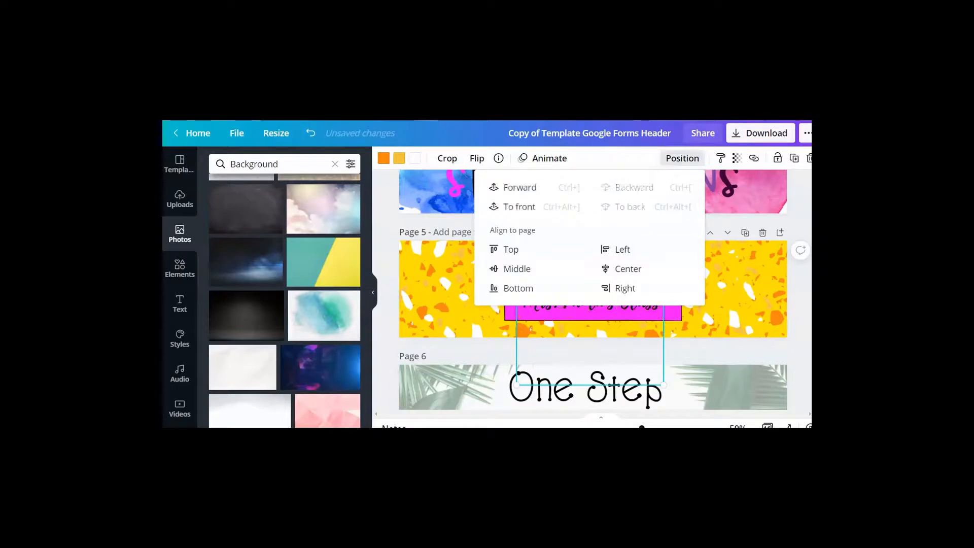
pyautogui.press('Escape')
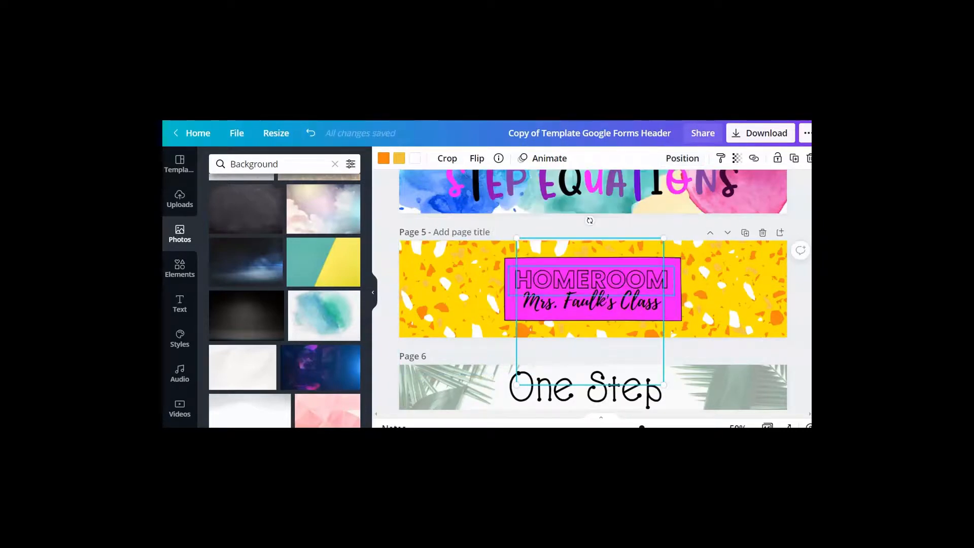
pyautogui.click(457, 350)
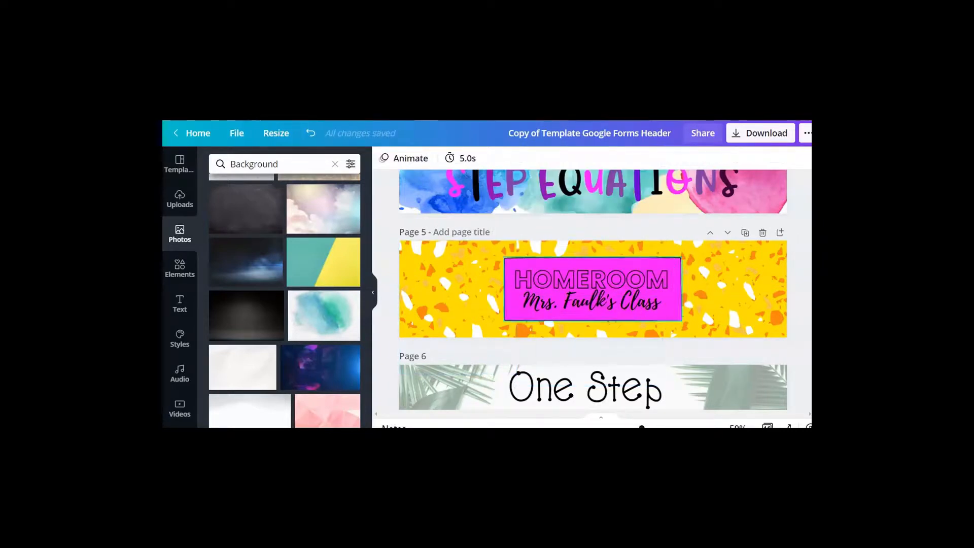
# Step: Recolour the magenta box behind the HOMEROOM text on page 5 to yellow #f6de05
pyautogui.click(512, 311)
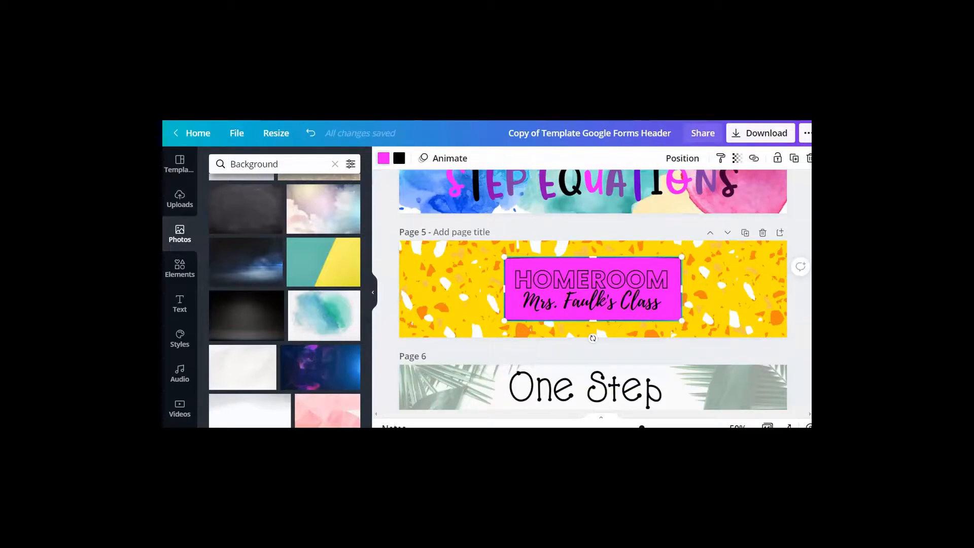
pyautogui.click(383, 158)
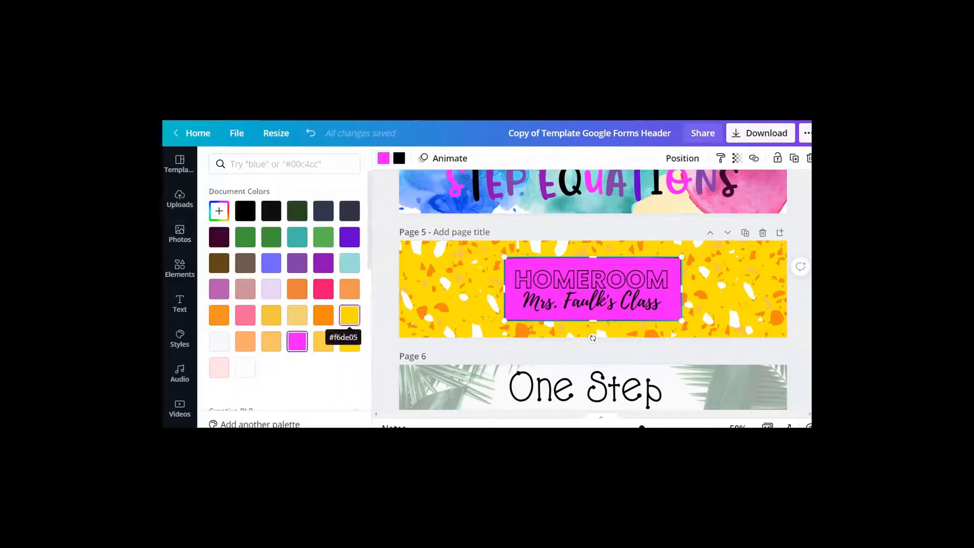
pyautogui.click(349, 315)
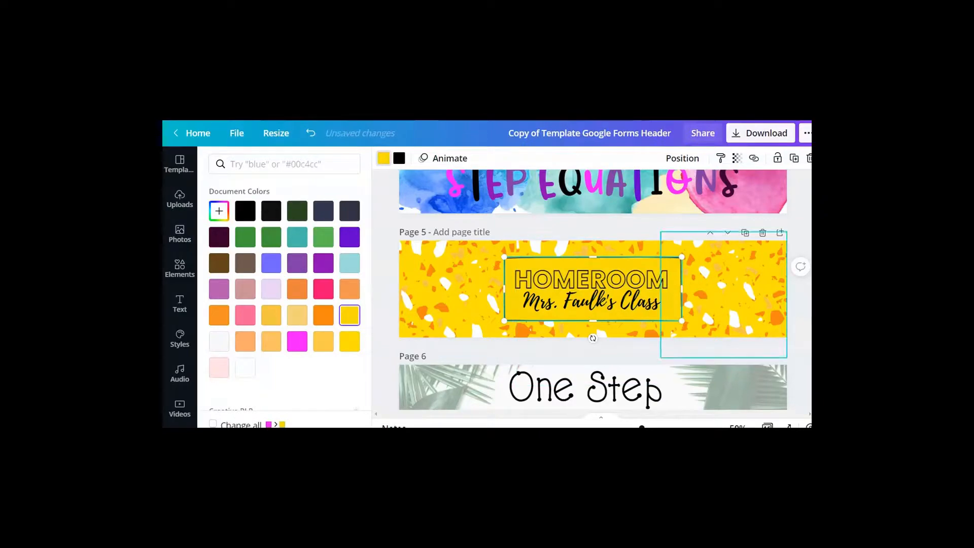
pyautogui.click(593, 291)
# Step: Review the other header designs on the pages below page 5 and return to page 1
pyautogui.scroll(-5, 751, 305)
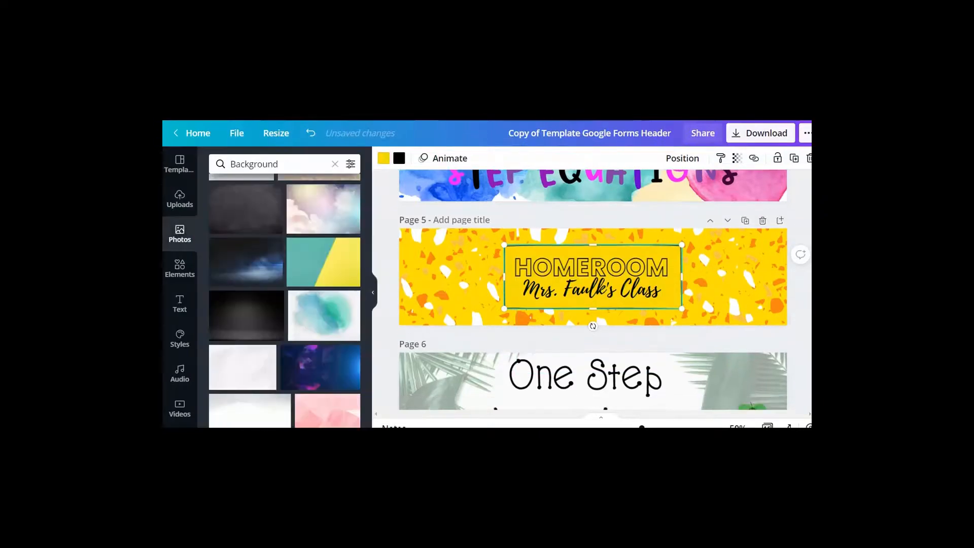
pyautogui.scroll(-5, 593, 289)
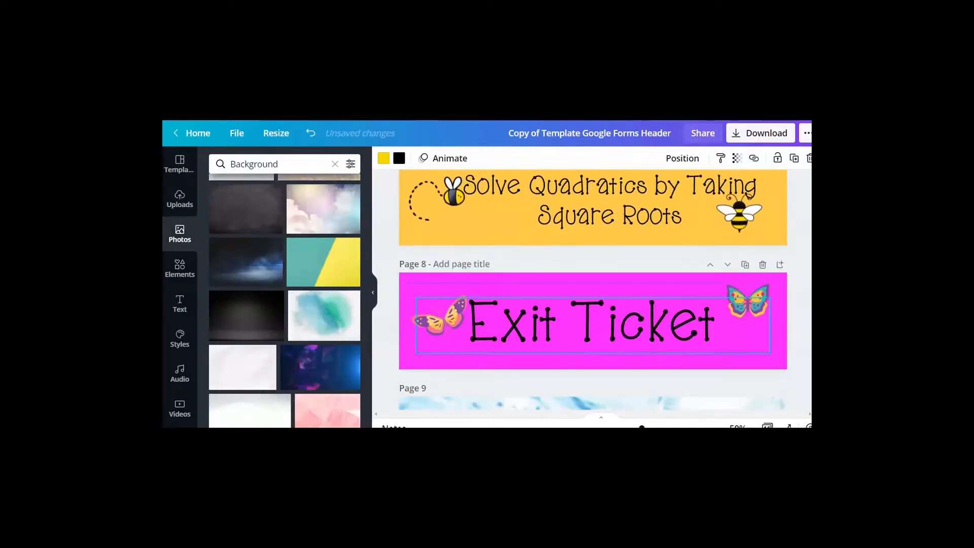
pyautogui.scroll(-3, 593, 289)
pyautogui.scroll(6, 593, 289)
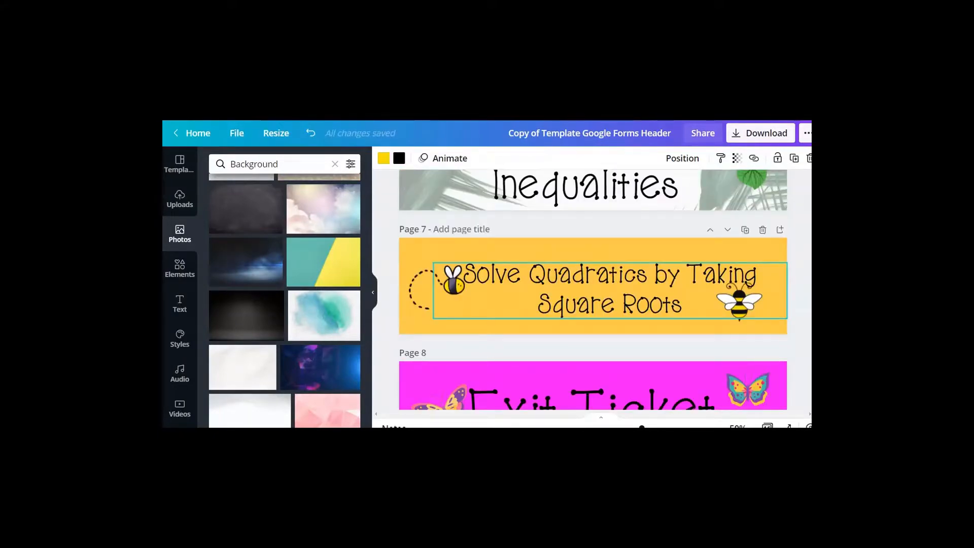
pyautogui.scroll(5, 593, 289)
pyautogui.scroll(3, 593, 289)
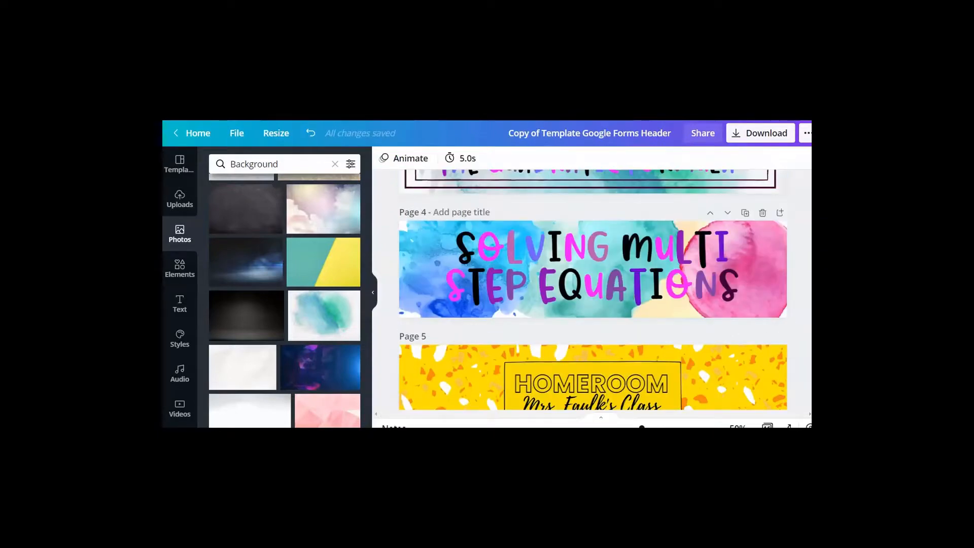
pyautogui.scroll(6, 594, 289)
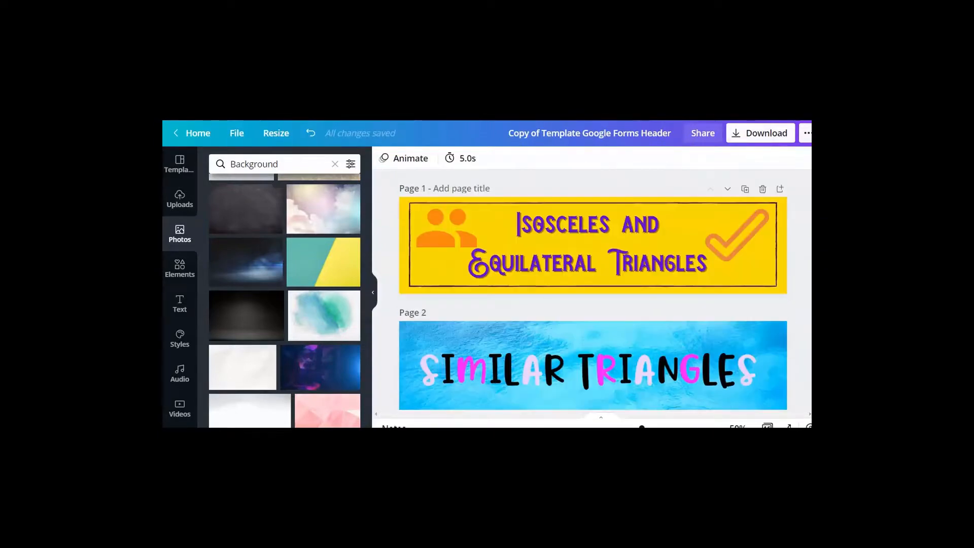
# Step: Download only page 1, the Isosceles and Equilateral Triangles header, as a PNG file
pyautogui.click(760, 133)
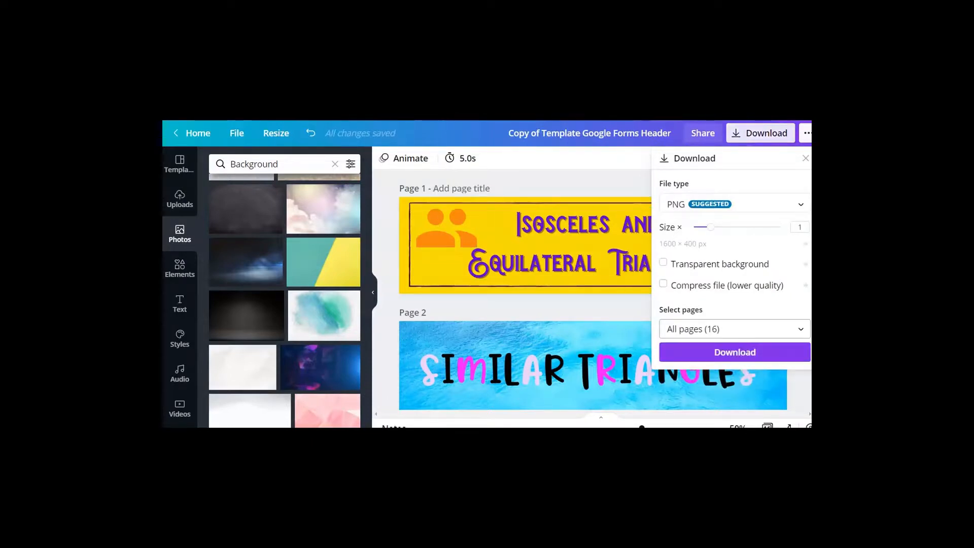
pyautogui.click(734, 329)
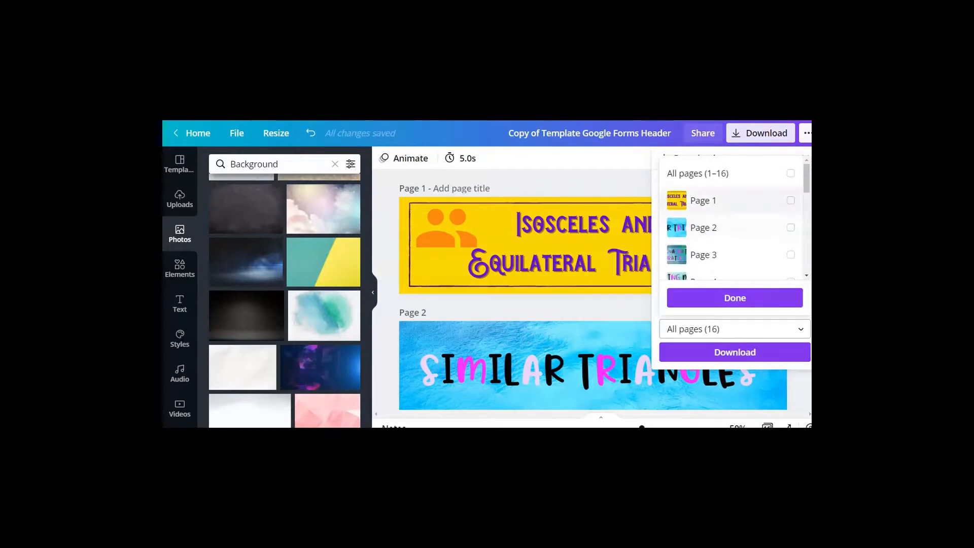
pyautogui.click(790, 200)
pyautogui.click(735, 298)
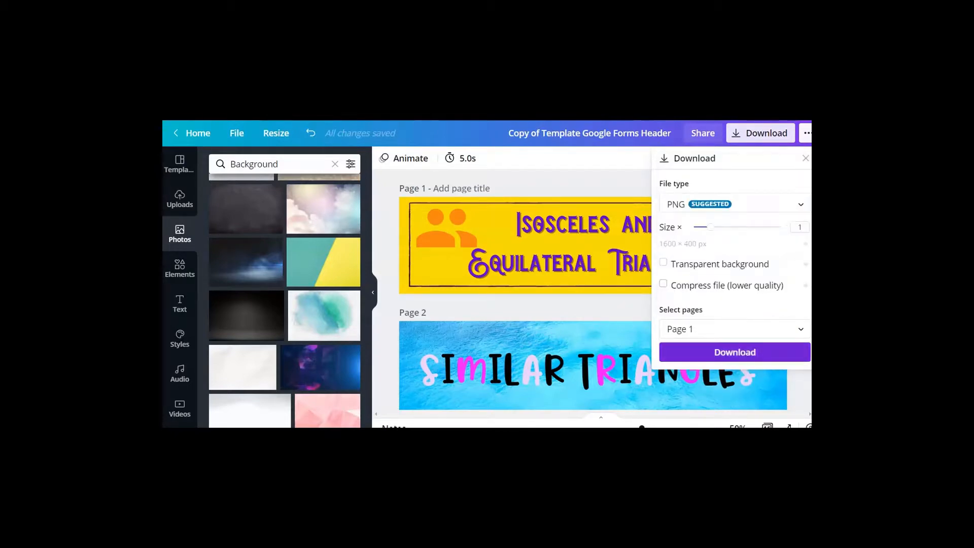
pyautogui.click(734, 352)
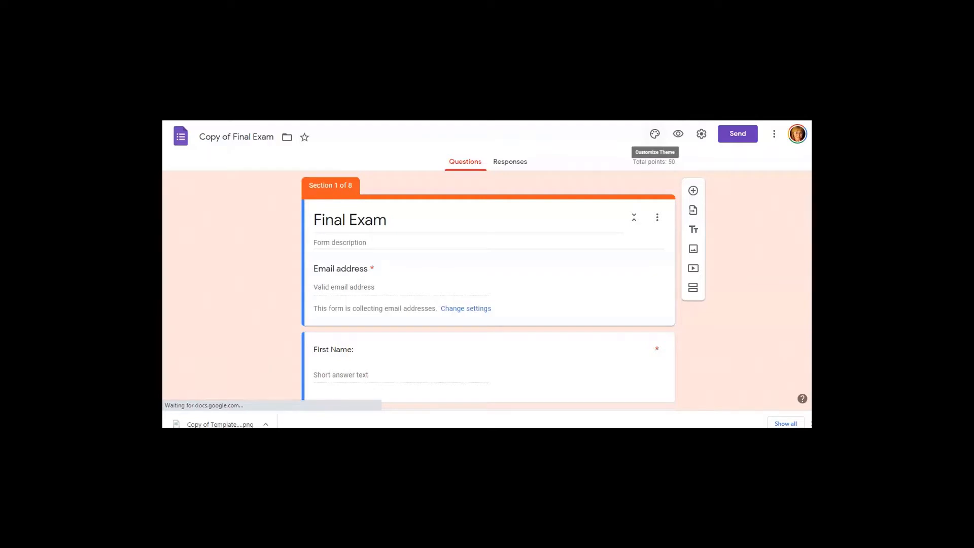
# Step: In Google Forms, upload the Copy of Template Google Forms Header image as the header of the Copy of Final Exam form
pyautogui.click(655, 134)
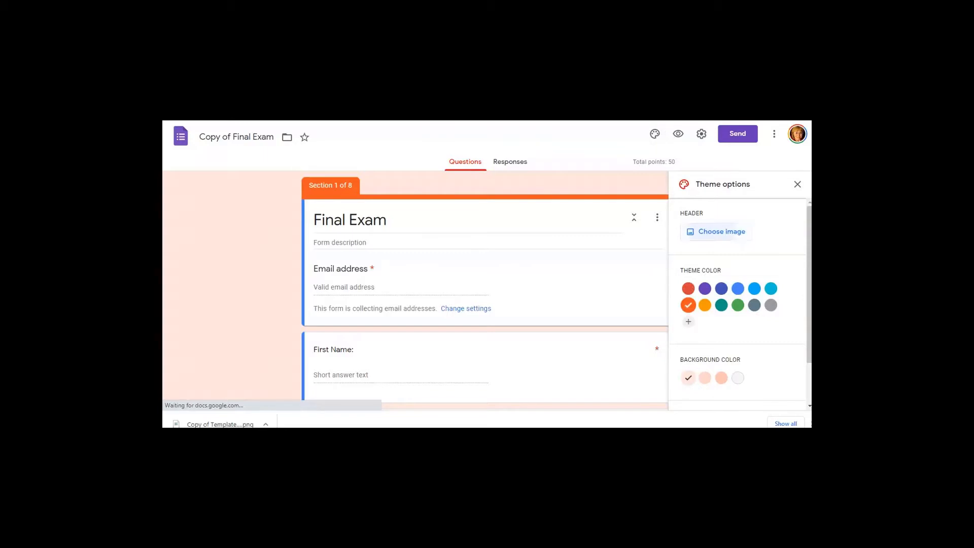
pyautogui.click(716, 232)
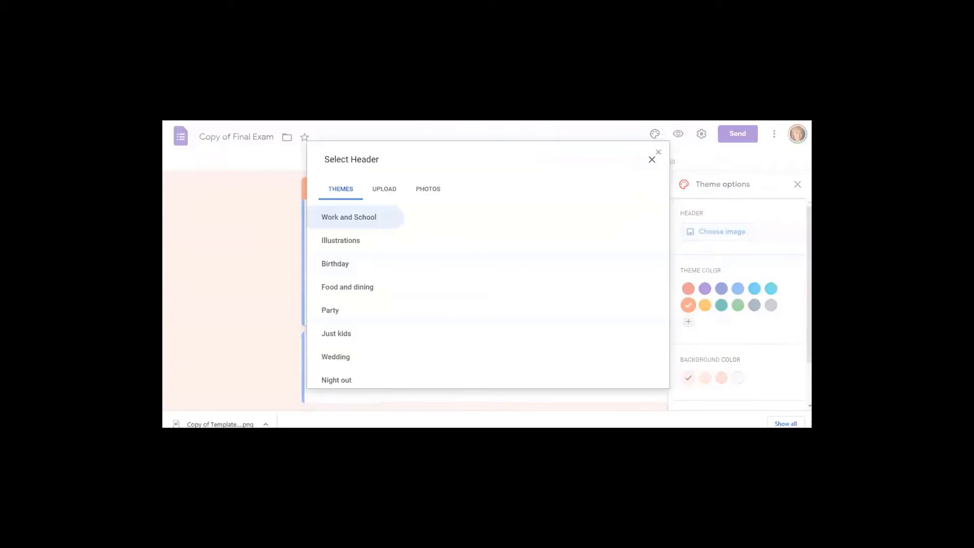
pyautogui.click(384, 189)
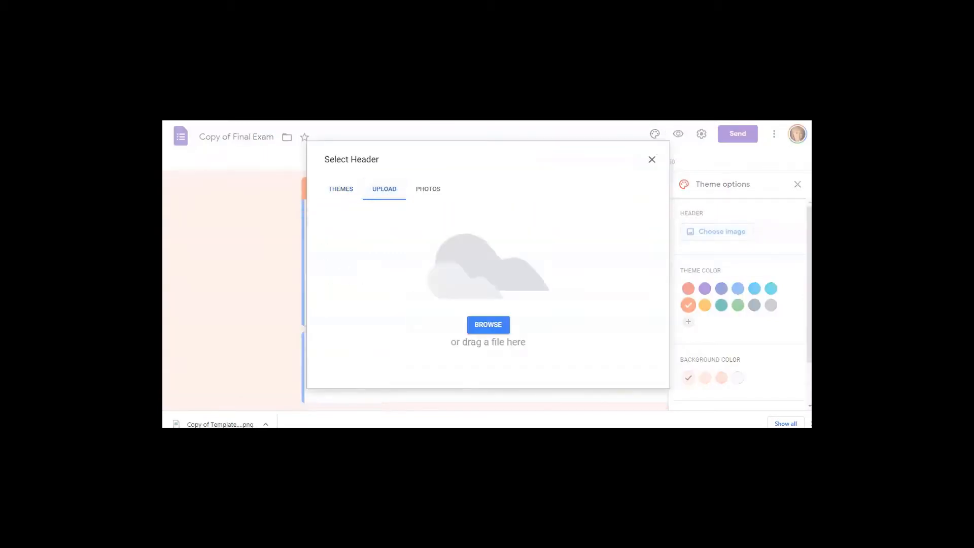
pyautogui.click(488, 324)
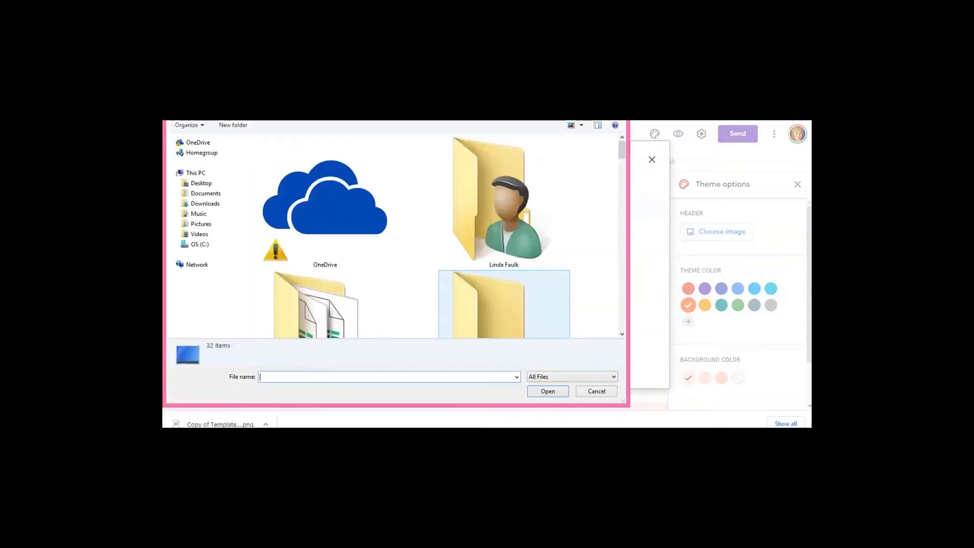
pyautogui.scroll(-10, 393, 233)
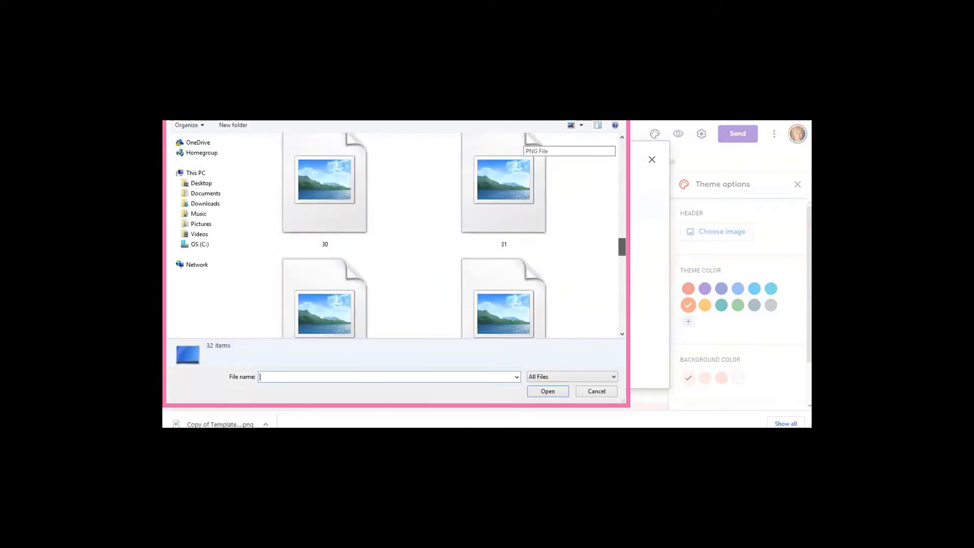
pyautogui.scroll(-1, 523, 140)
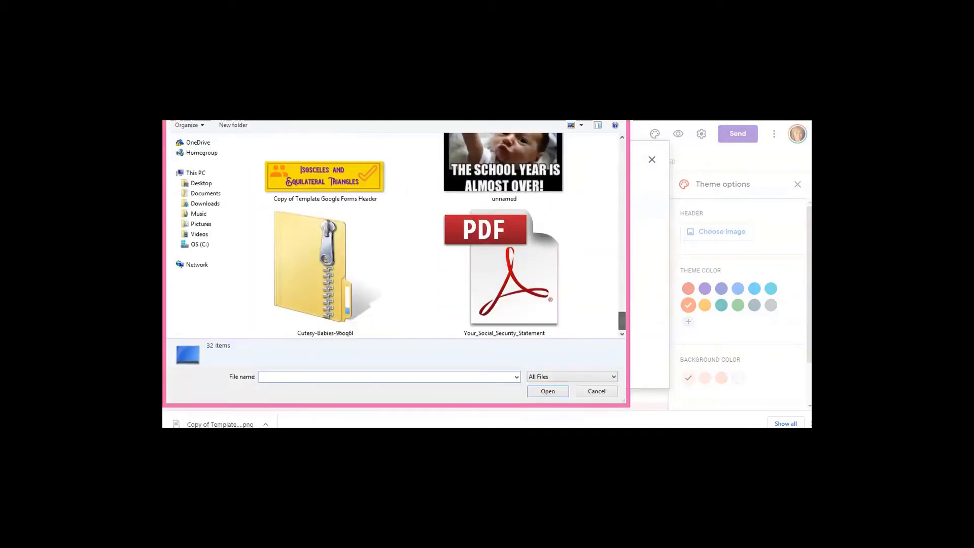
pyautogui.doubleClick(325, 175)
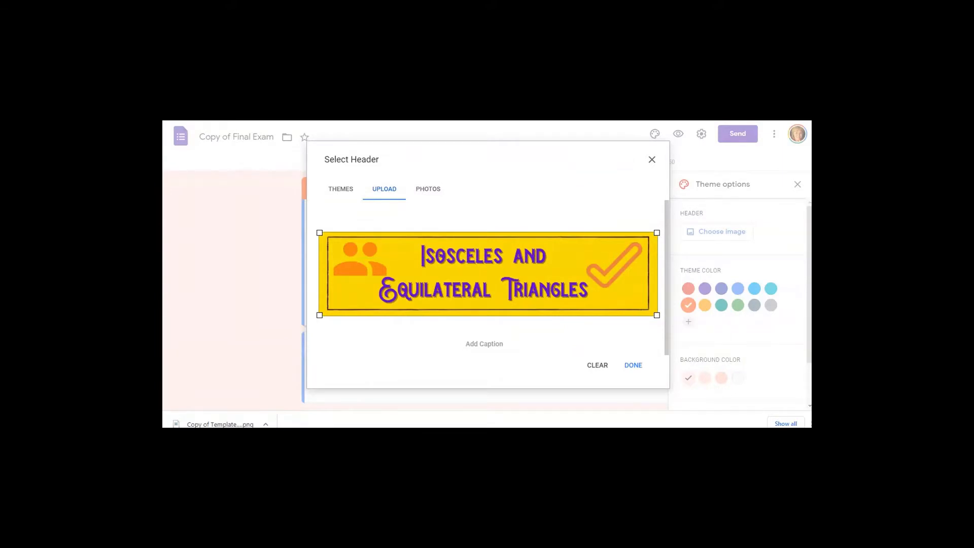
pyautogui.moveTo(319, 315)
pyautogui.mouseDown()
pyautogui.moveTo(346, 309)
pyautogui.moveTo(321, 315)
pyautogui.mouseUp()
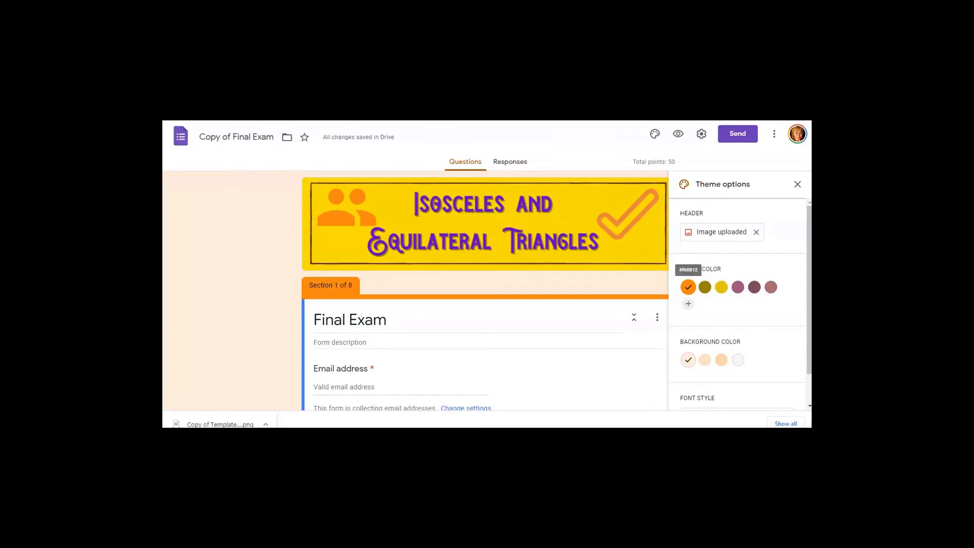
# Step: Try yellow as the form's theme colour and check how it looks against the header and questions
pyautogui.click(721, 287)
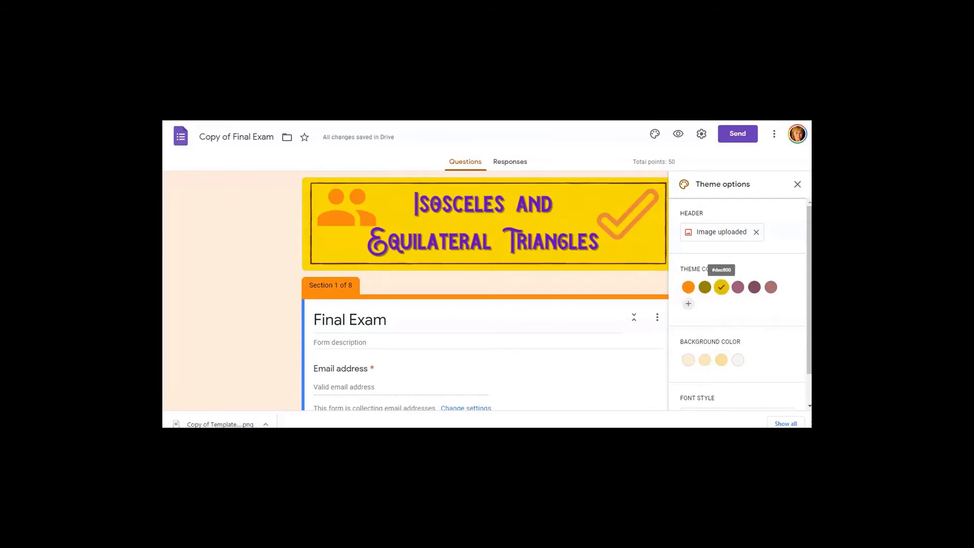
pyautogui.scroll(-7, 485, 284)
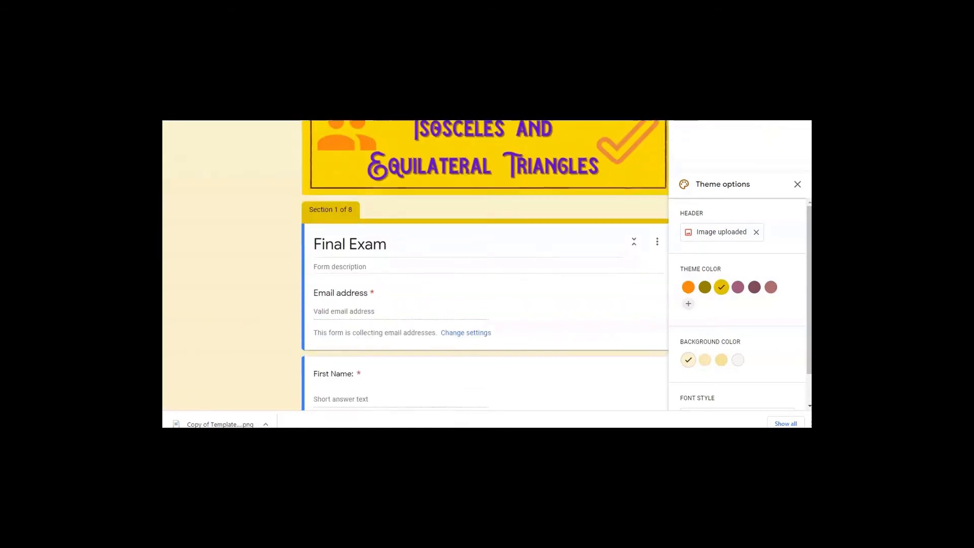
pyautogui.scroll(6, 485, 284)
pyautogui.scroll(2, 485, 284)
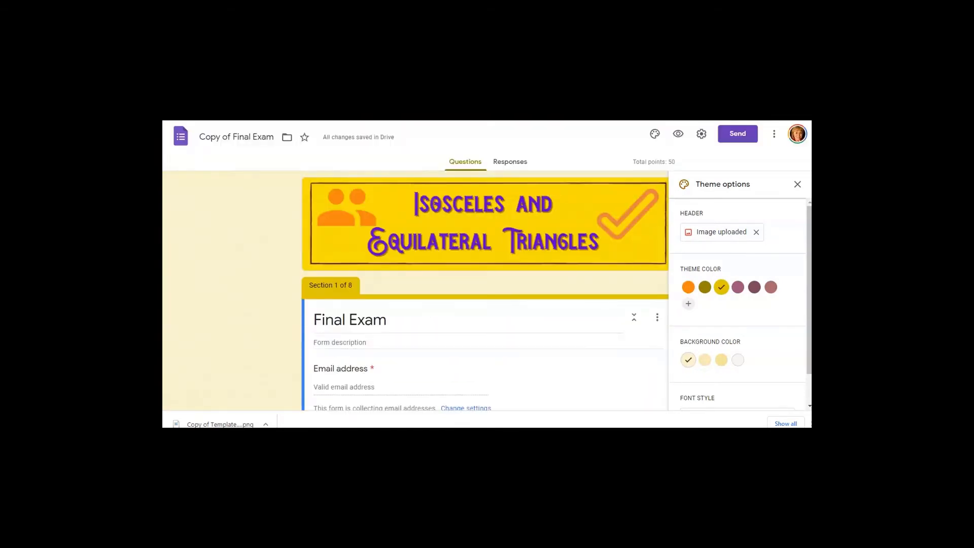
pyautogui.scroll(-8, 486, 284)
pyautogui.scroll(6, 486, 284)
pyautogui.scroll(1, 486, 284)
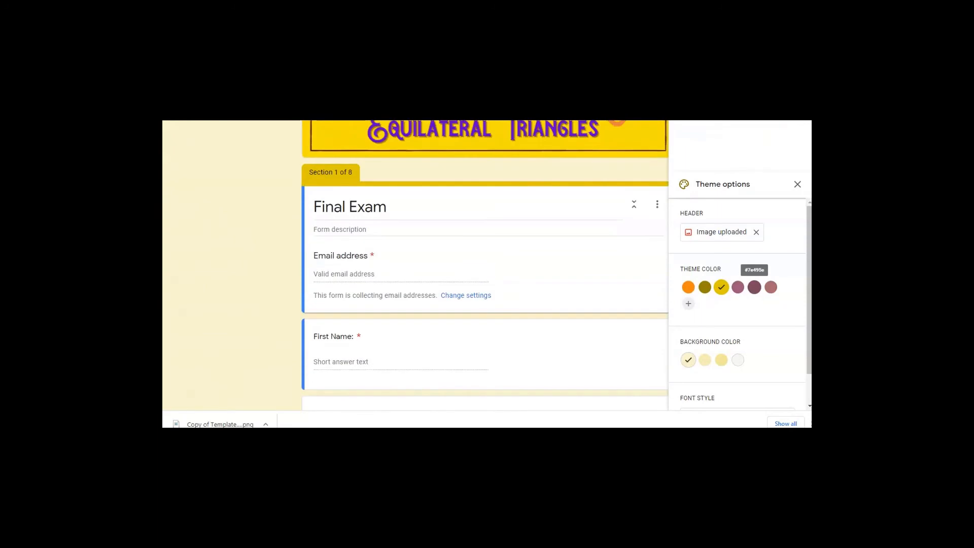
# Step: Try the dark plum theme colour on the form, settle on the dusty rose one and review the form
pyautogui.click(754, 287)
pyautogui.scroll(3, 485, 284)
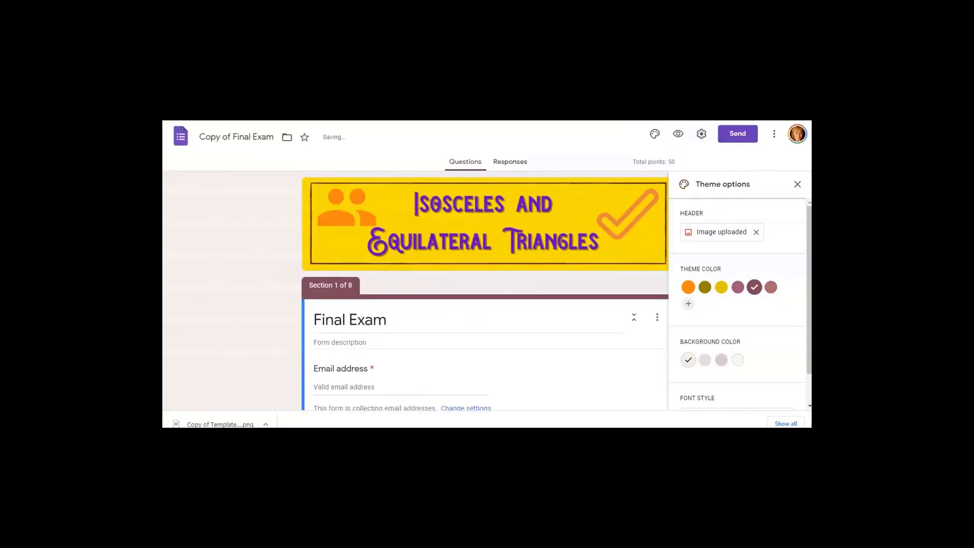
pyautogui.click(770, 288)
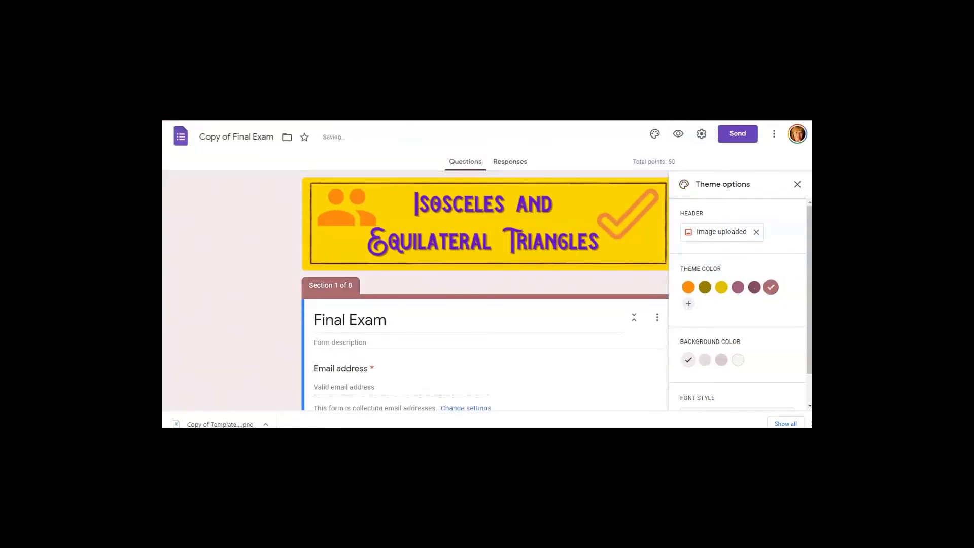
pyautogui.scroll(-6, 485, 284)
pyautogui.scroll(6, 485, 284)
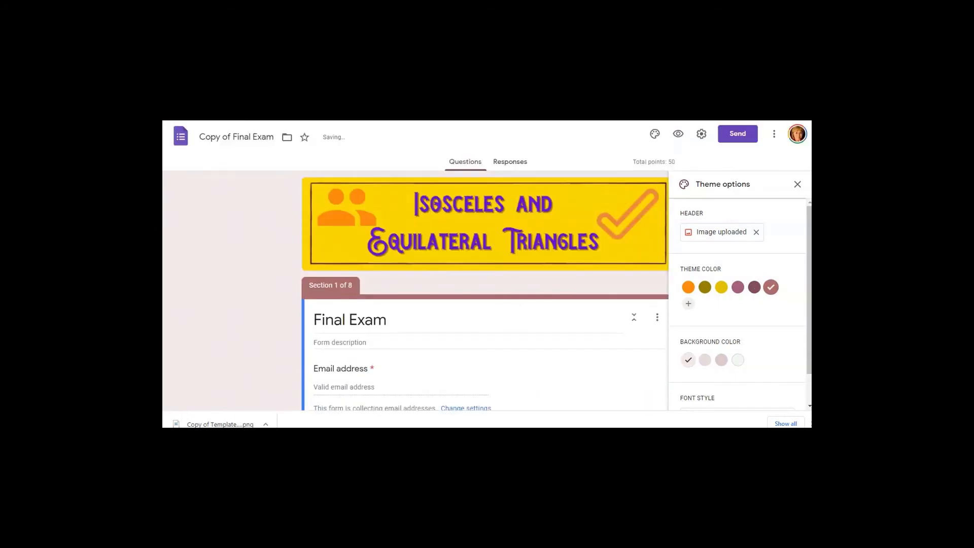